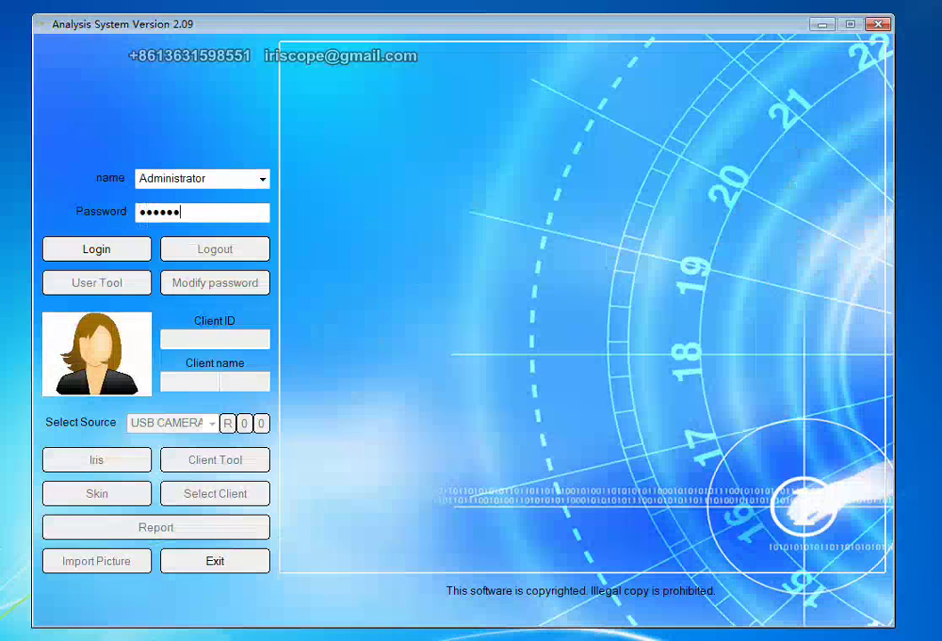
# Log in as Administrator and bring up the Skin analysis workspace.
pyautogui.click(89, 250)
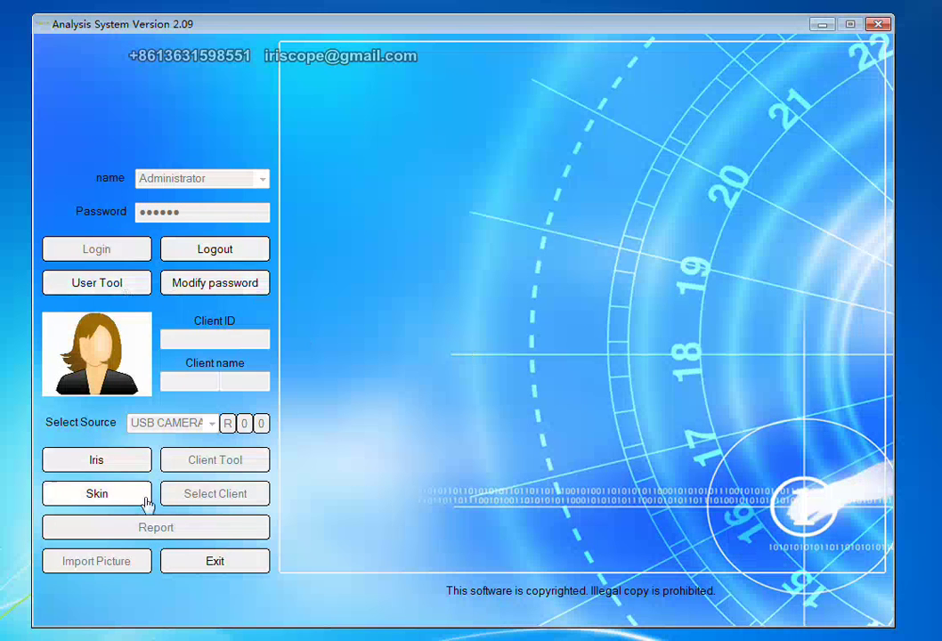
pyautogui.click(109, 501)
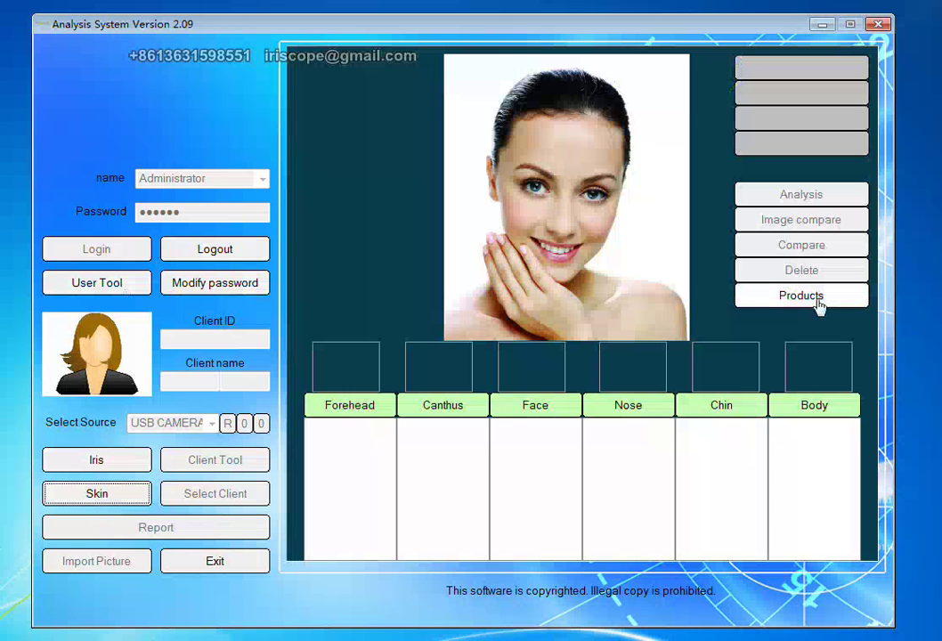
# Open the Forehead product list, check the Oily skin description, then switch to the Body list.
pyautogui.click(820, 298)
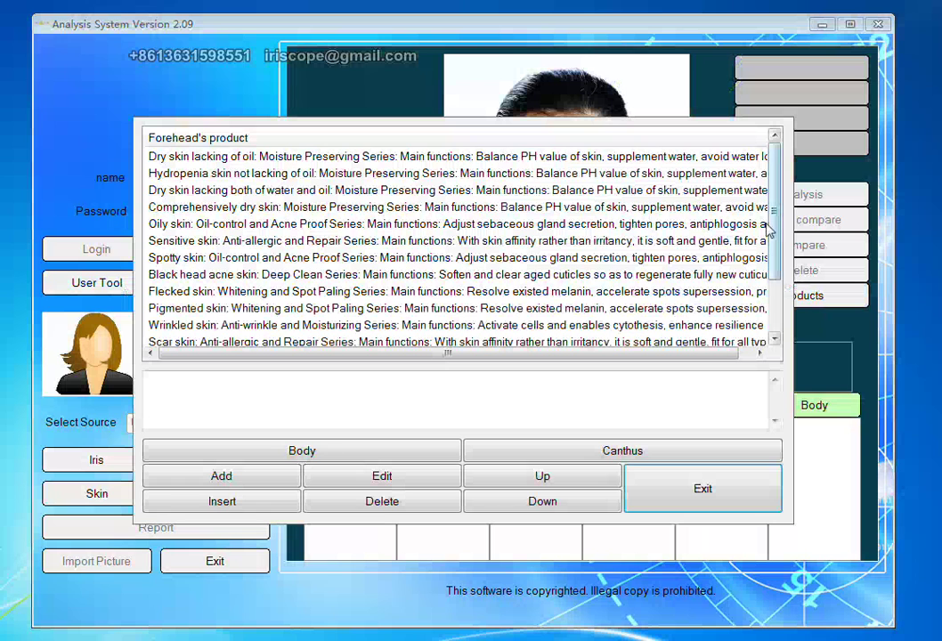
pyautogui.scroll(-2, 772, 239)
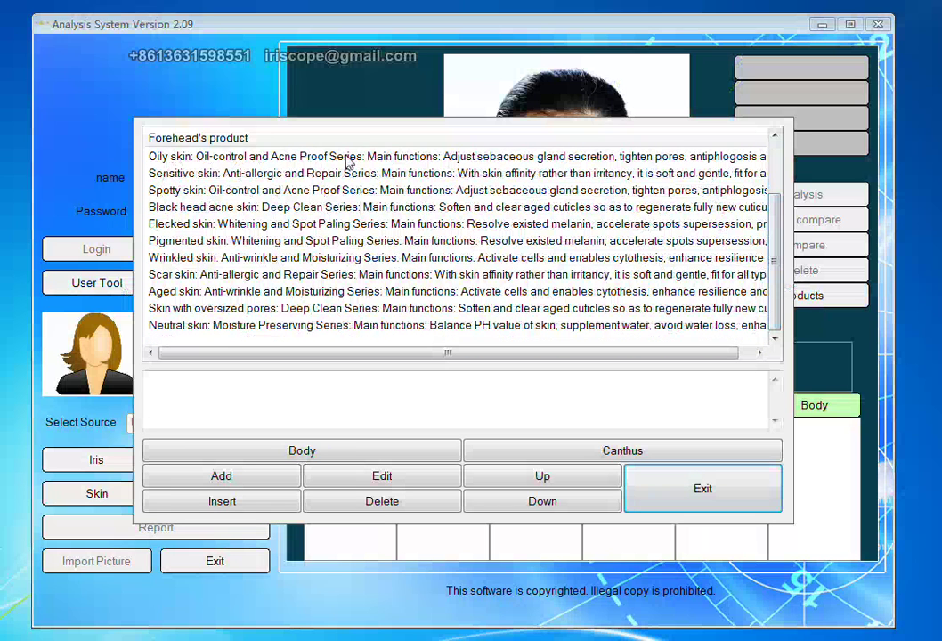
pyautogui.click(345, 157)
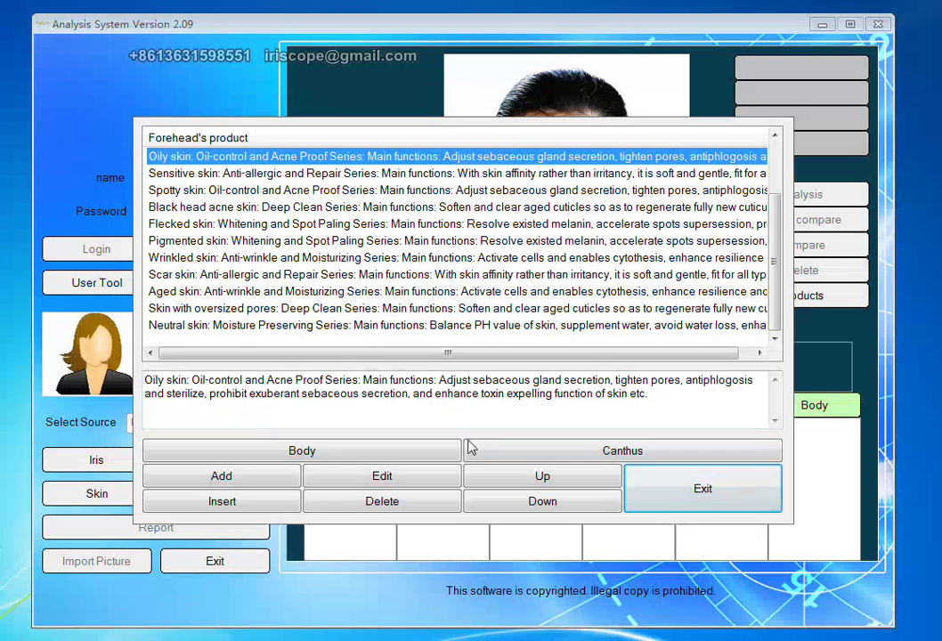
pyautogui.click(433, 454)
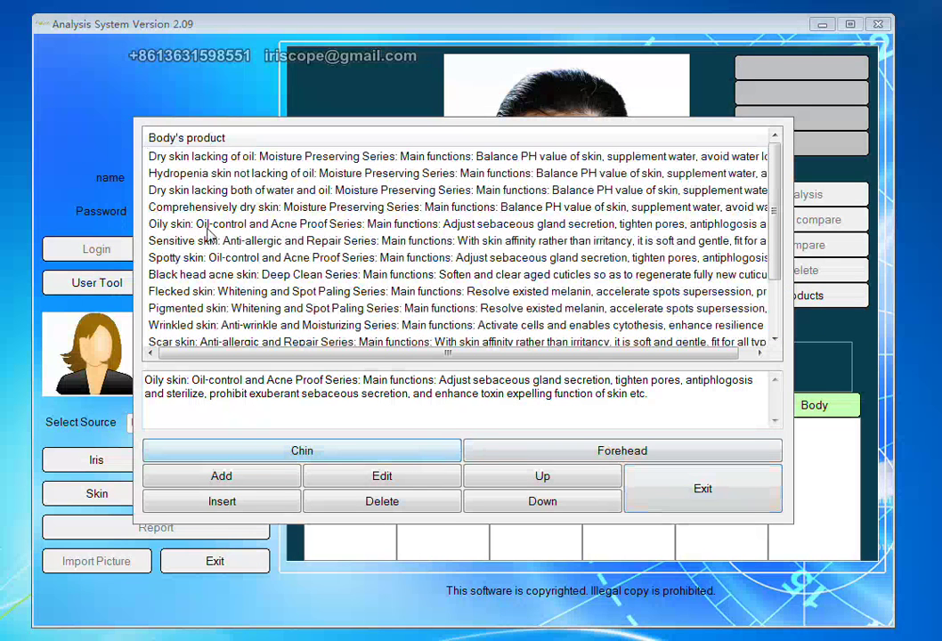
# Step through the Body product entries down to the Pigmented skin description.
pyautogui.click(205, 157)
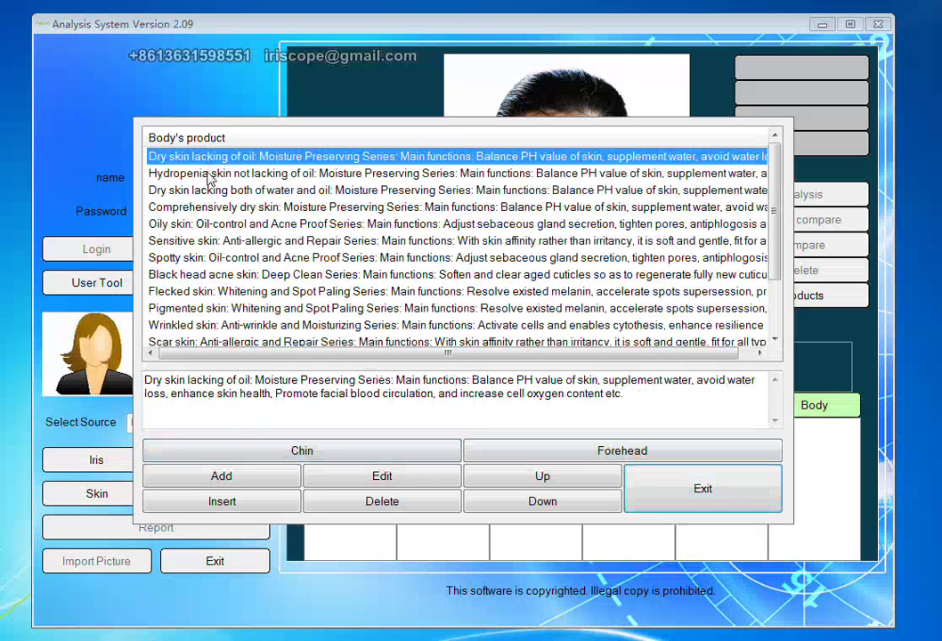
pyautogui.click(187, 173)
pyautogui.click(217, 191)
pyautogui.click(207, 207)
pyautogui.click(203, 224)
pyautogui.click(210, 258)
pyautogui.click(234, 274)
pyautogui.click(242, 309)
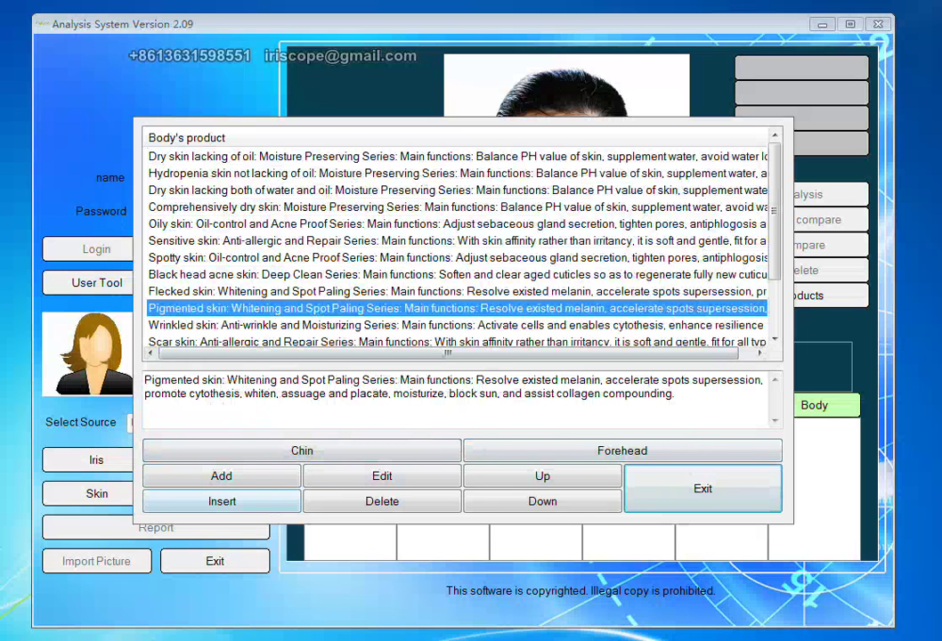
# Append a note to use a cream to clear face and insert it as a new Pigmented skin entry.
pyautogui.click(249, 509)
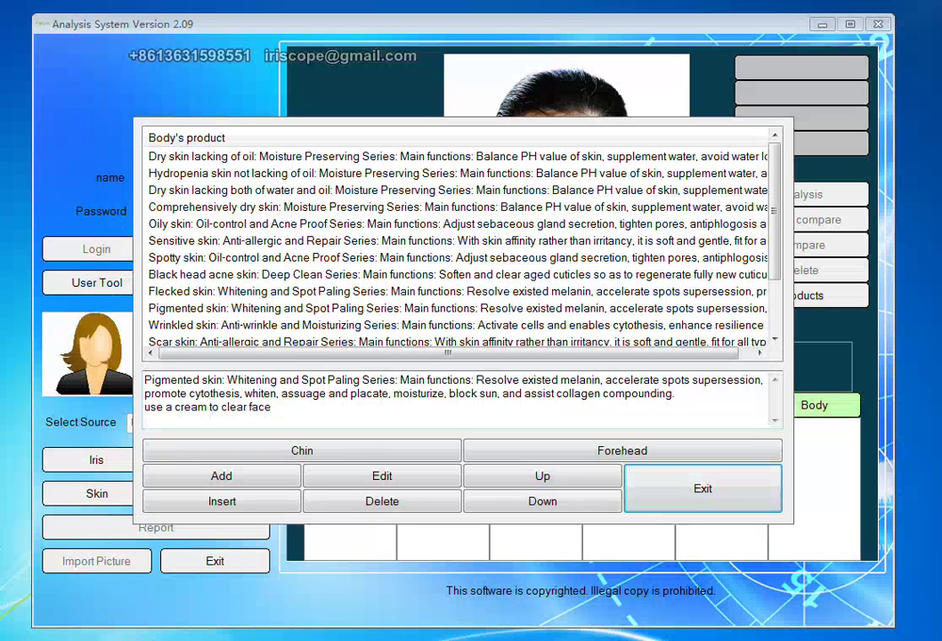
pyautogui.click(258, 509)
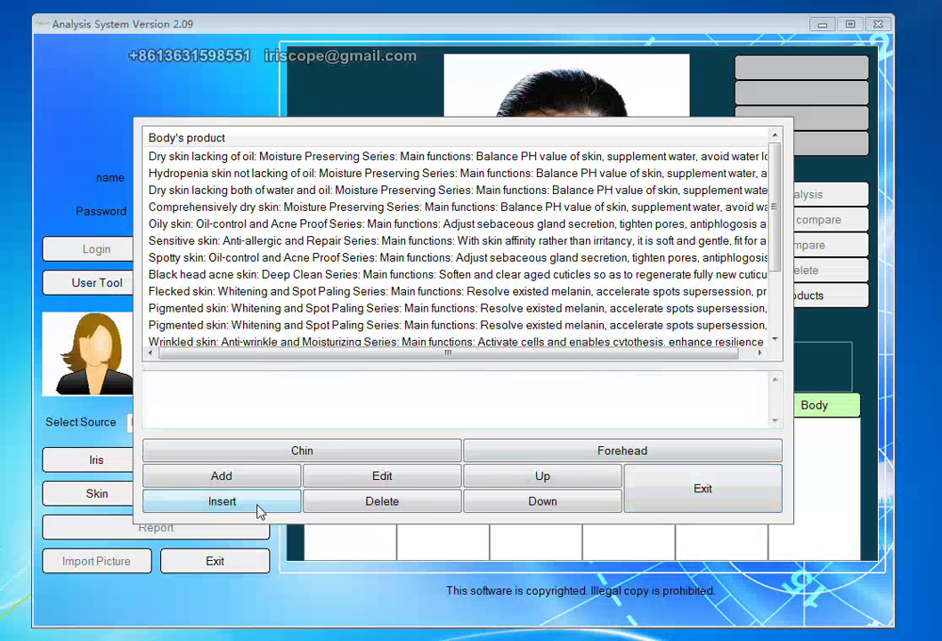
pyautogui.click(717, 484)
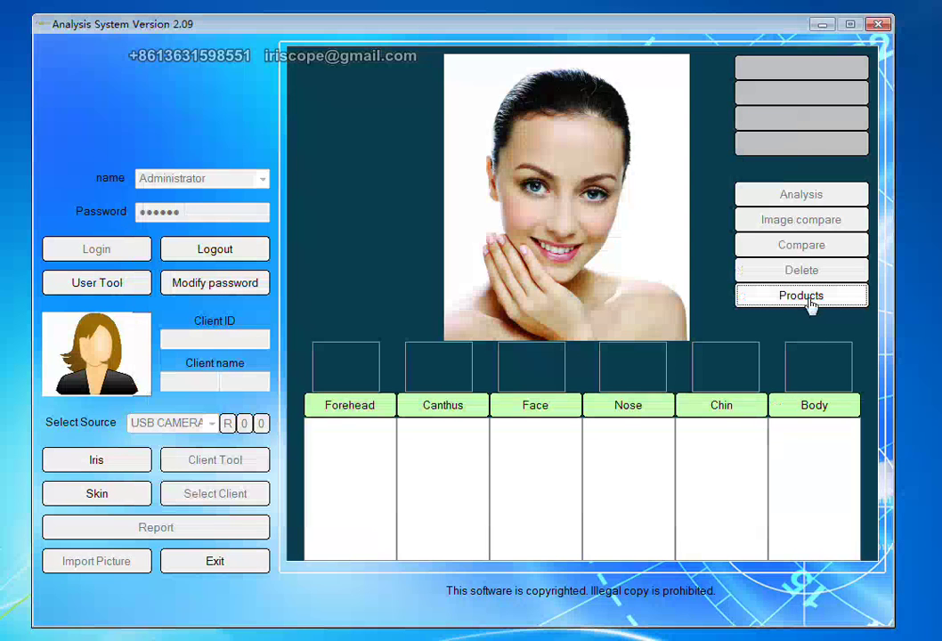
pyautogui.click(802, 295)
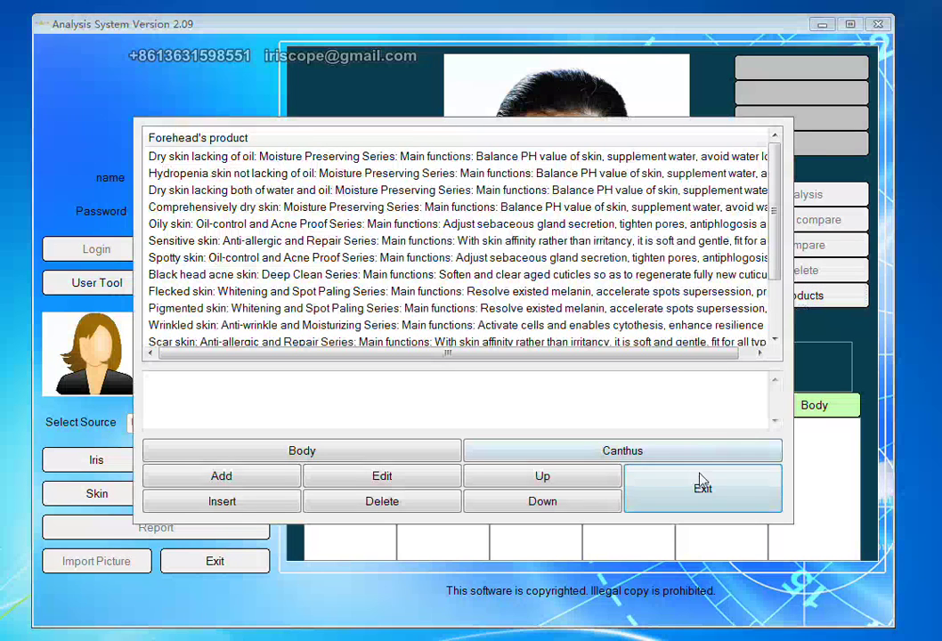
pyautogui.click(701, 481)
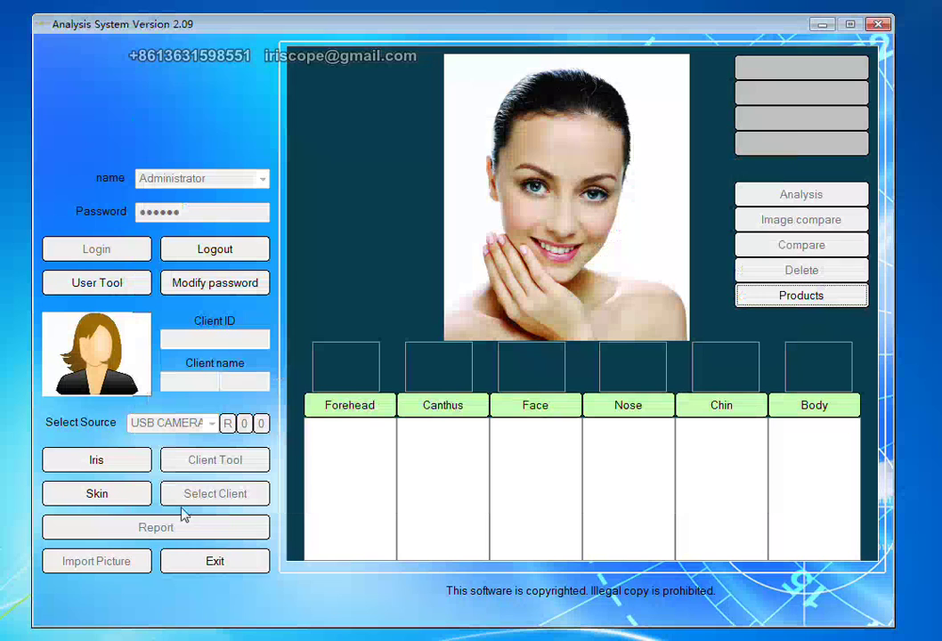
pyautogui.click(136, 501)
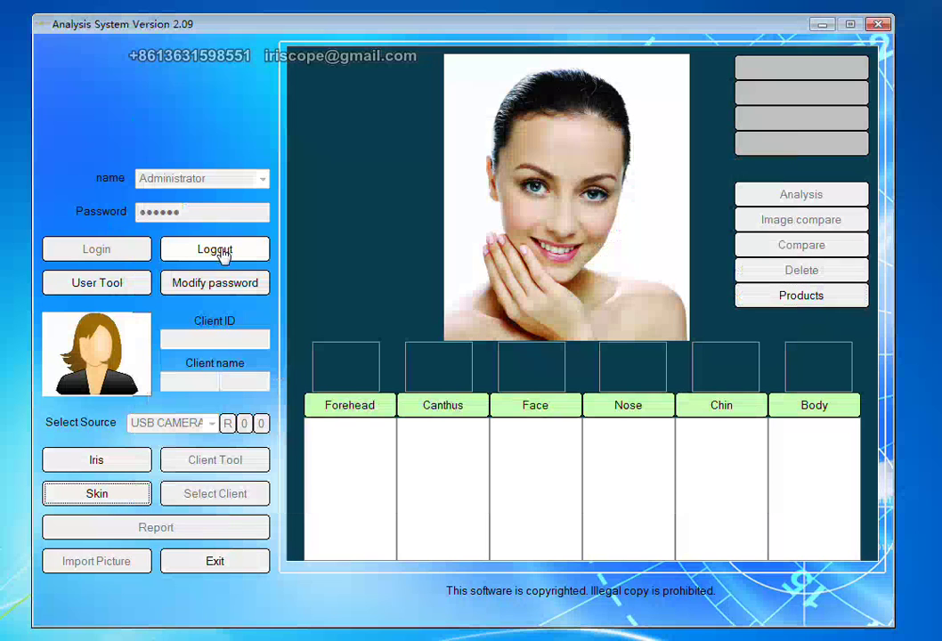
# Add user account 004 with a confirmed password, then log out of Administrator.
pyautogui.click(111, 285)
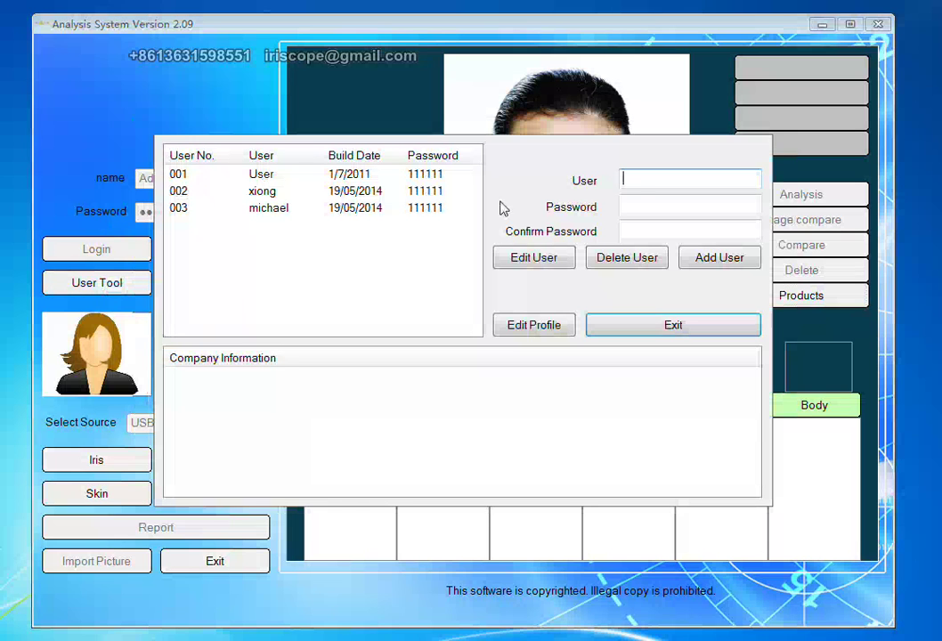
pyautogui.write('charlie')
pyautogui.click(623, 206)
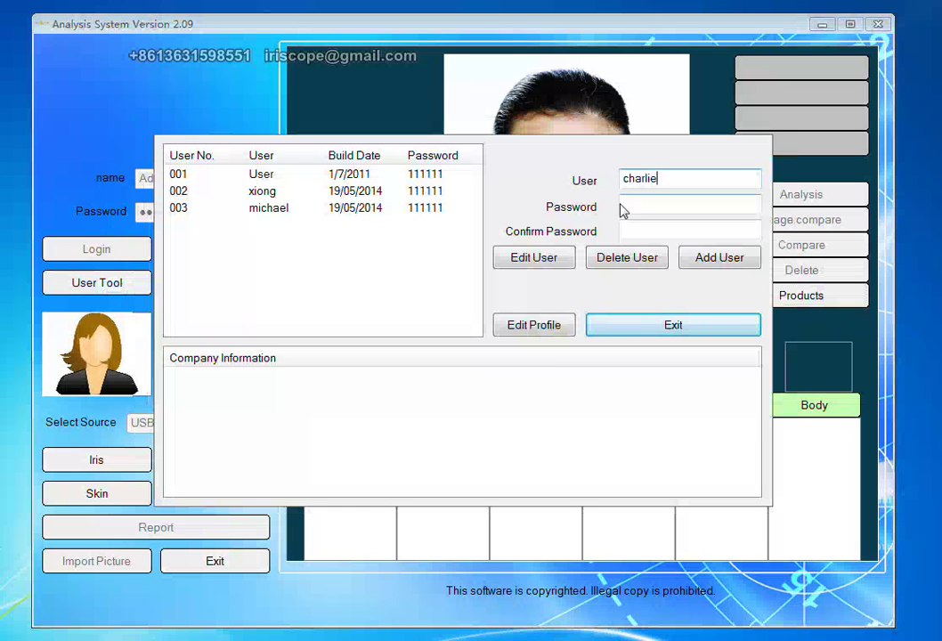
pyautogui.write('1111')
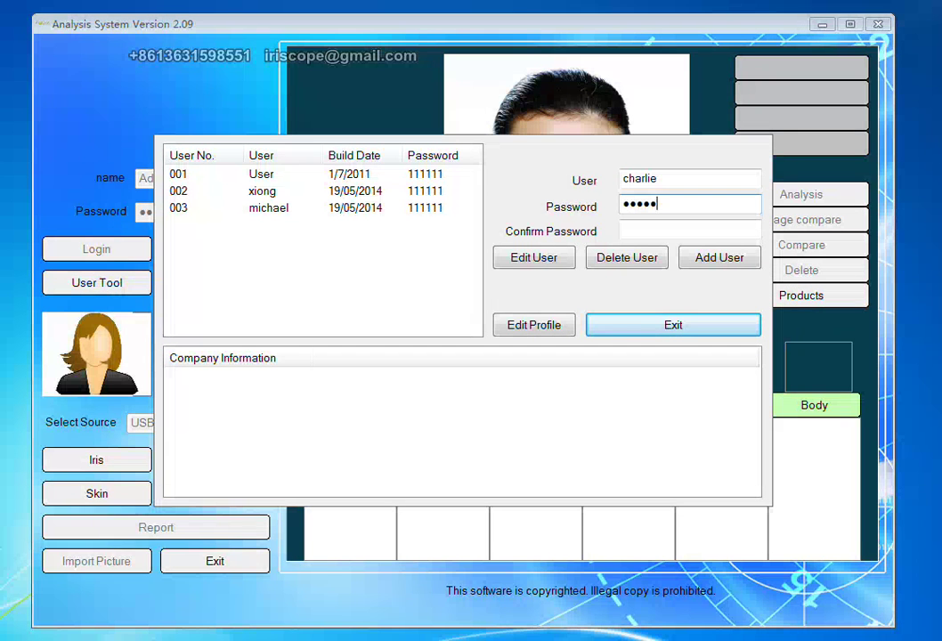
pyautogui.click(642, 230)
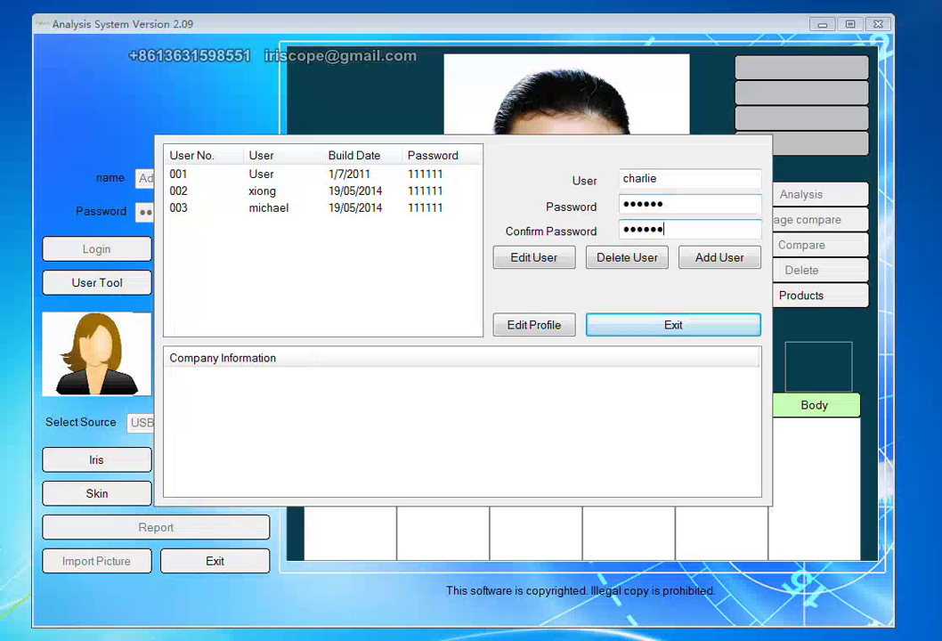
pyautogui.click(713, 261)
pyautogui.click(657, 325)
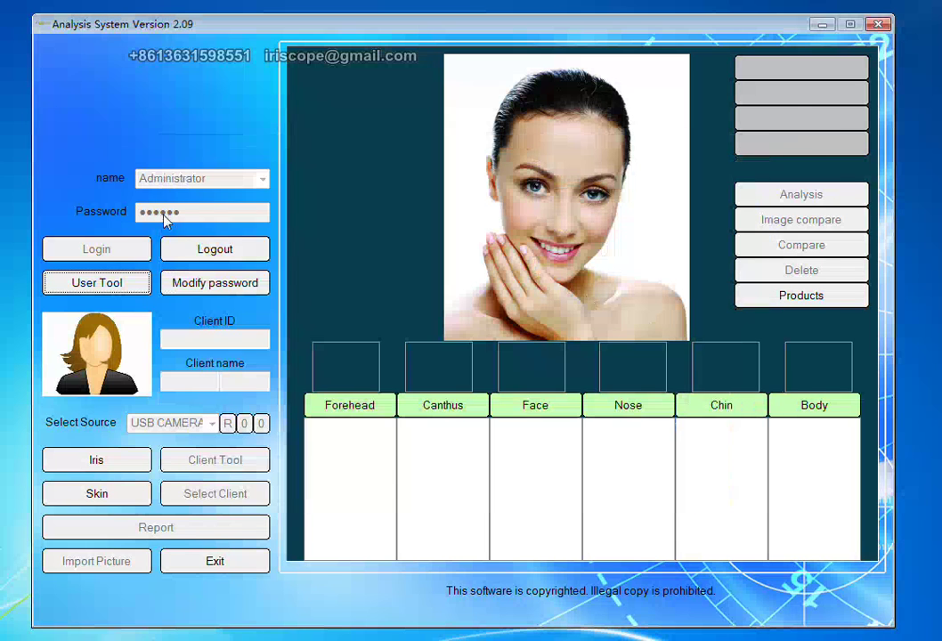
pyautogui.click(215, 249)
# Log in as the newly added user, retrying after dismissing the invalid-login message.
pyautogui.click(262, 179)
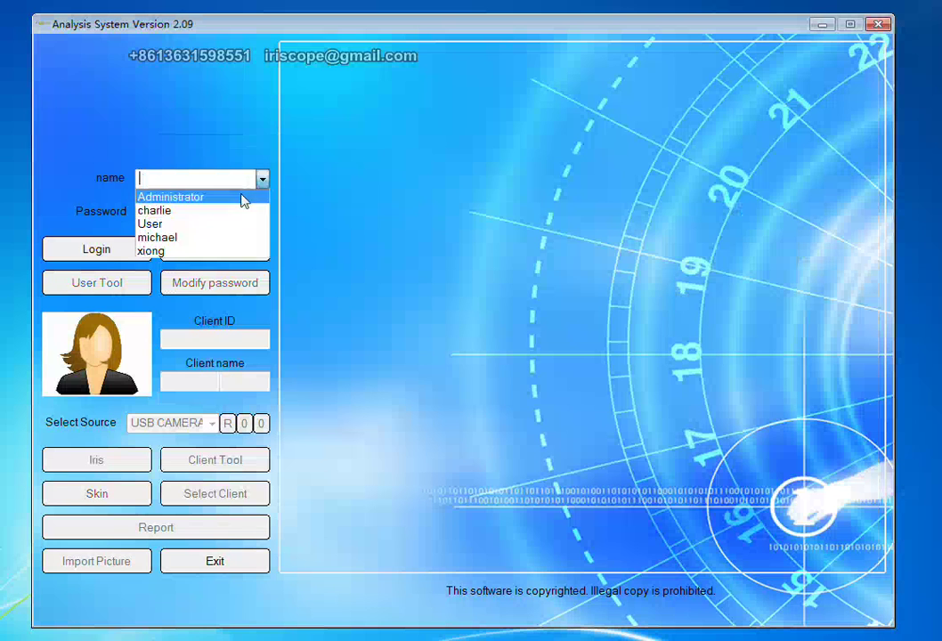
pyautogui.click(229, 211)
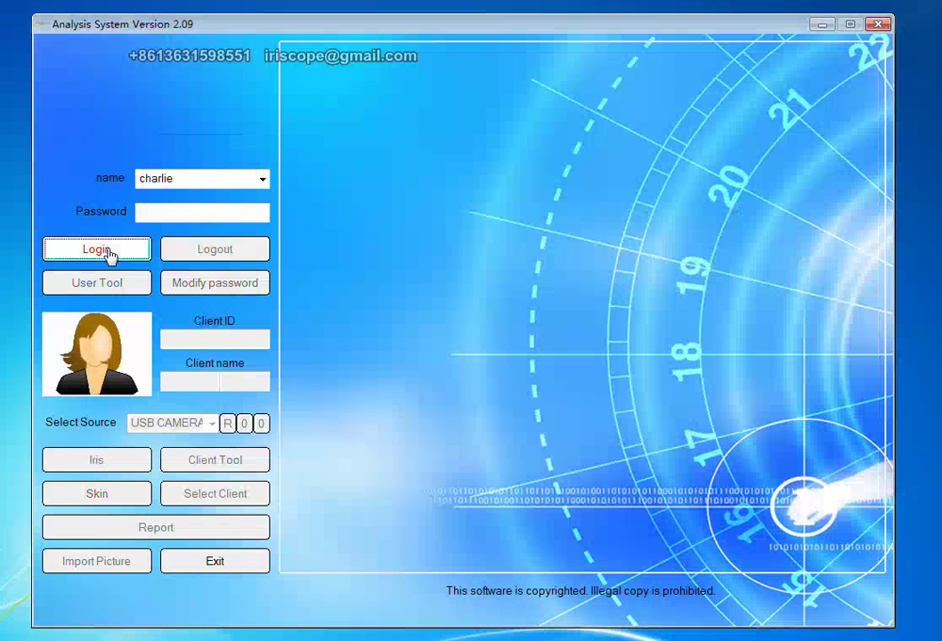
pyautogui.click(111, 256)
pyautogui.click(497, 371)
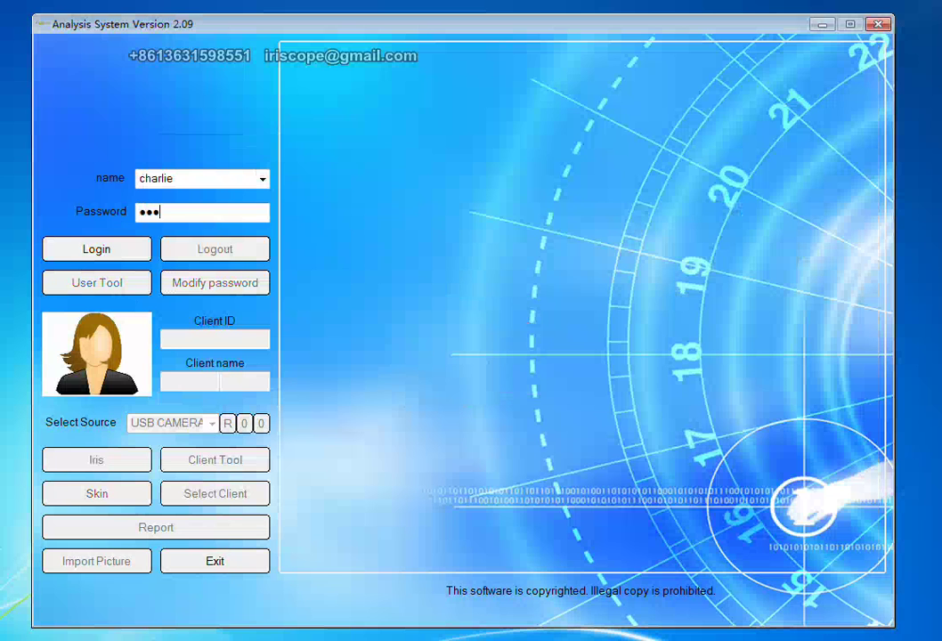
pyautogui.click(115, 252)
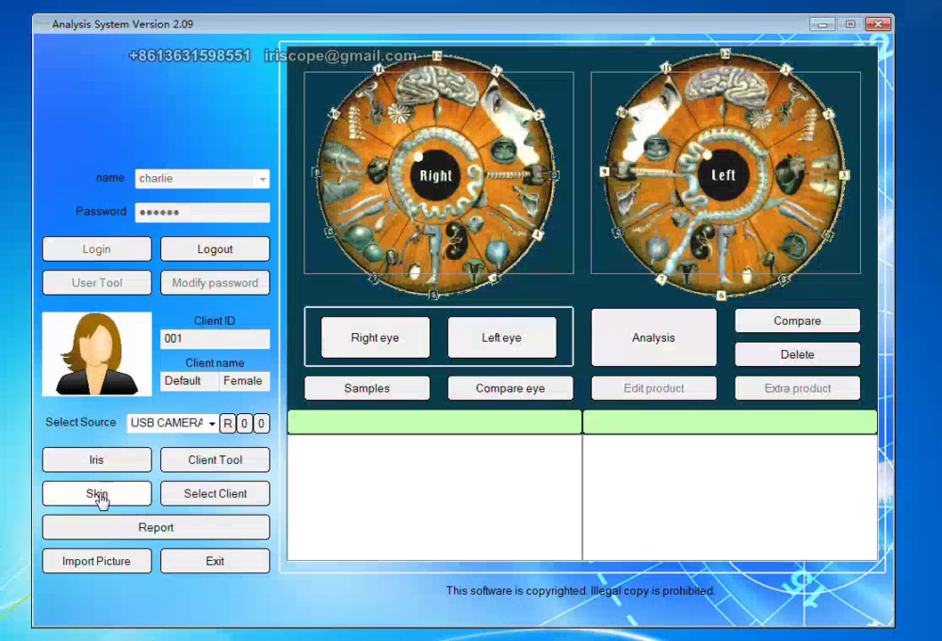
# Fill the new client form with Sex Male, birth year 1970 (age 44) and the client's name.
pyautogui.click(219, 465)
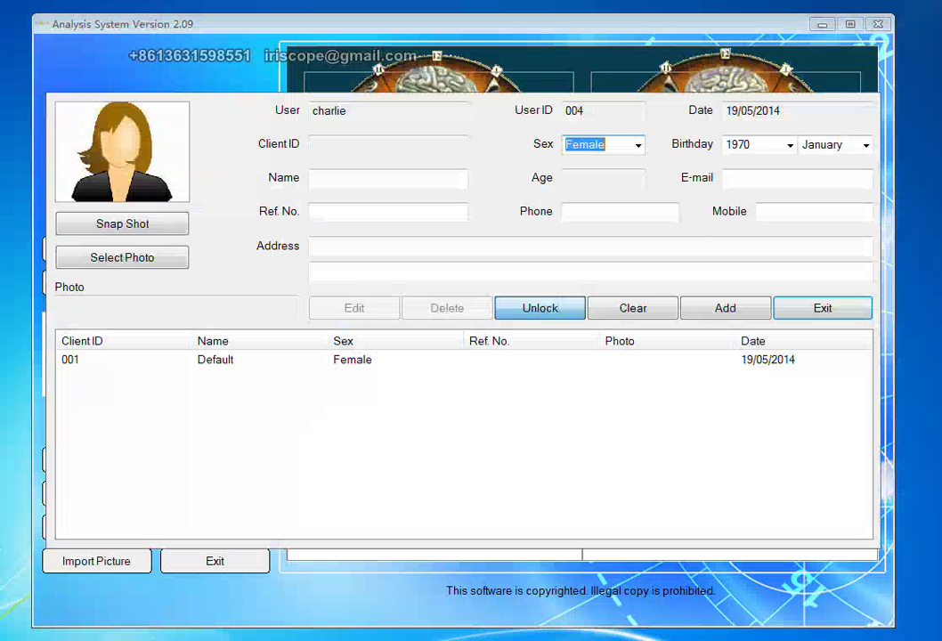
pyautogui.click(640, 147)
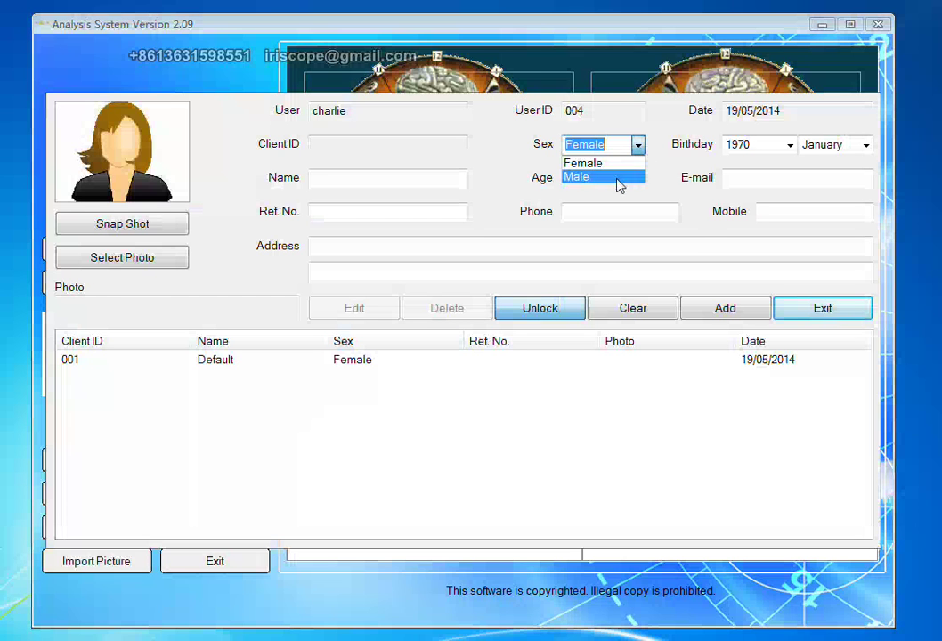
pyautogui.click(616, 176)
pyautogui.click(790, 145)
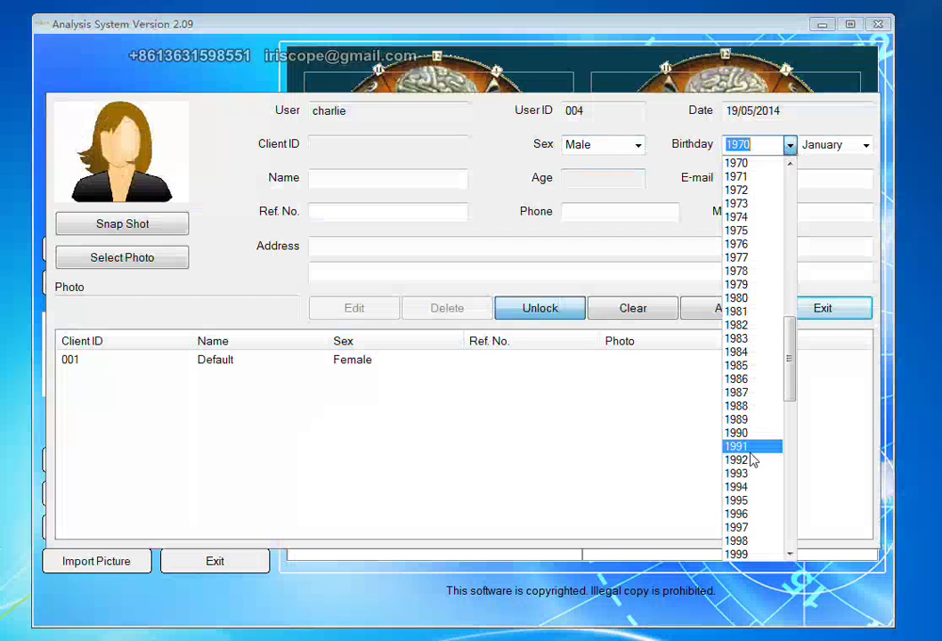
pyautogui.click(736, 163)
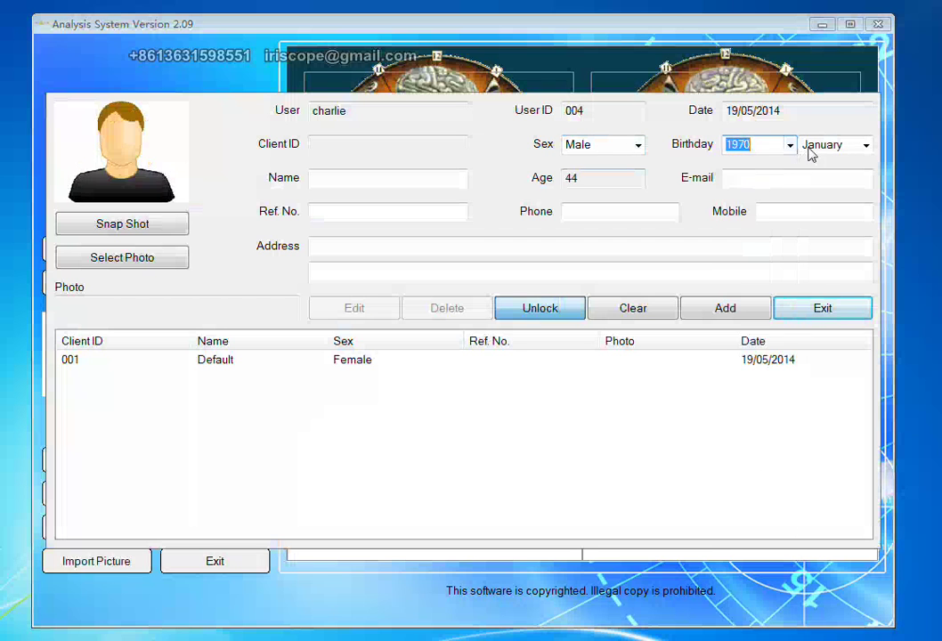
pyautogui.click(389, 179)
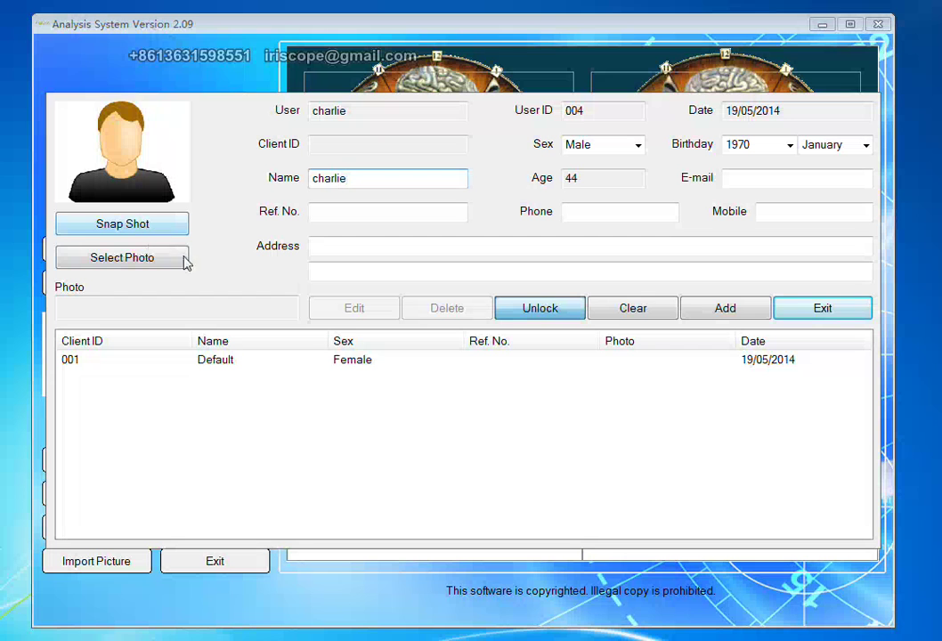
pyautogui.click(120, 259)
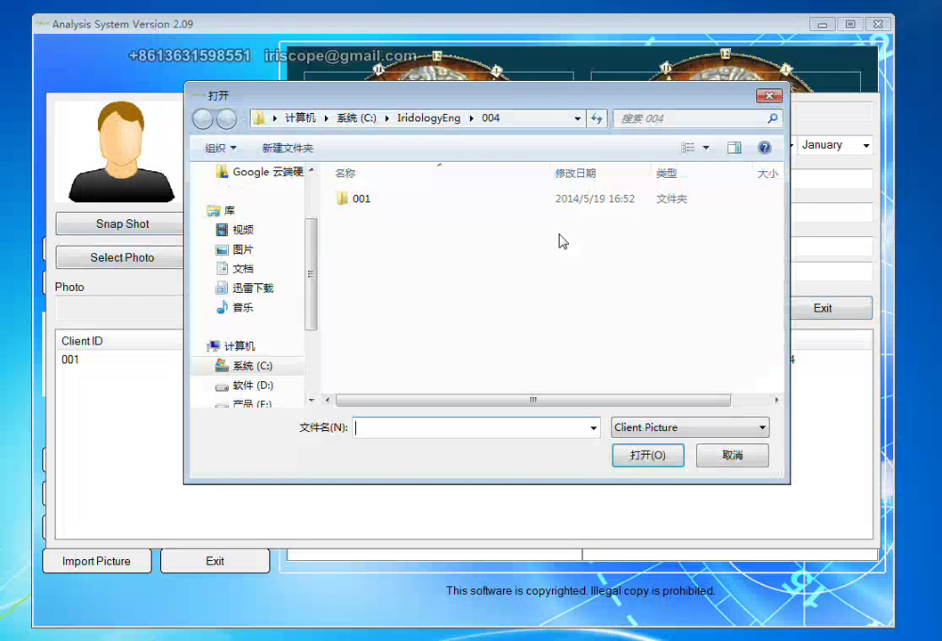
# Load 3d11 from the Pictures library as the client photo and close the client form.
pyautogui.doubleClick(352, 201)
pyautogui.doubleClick(354, 217)
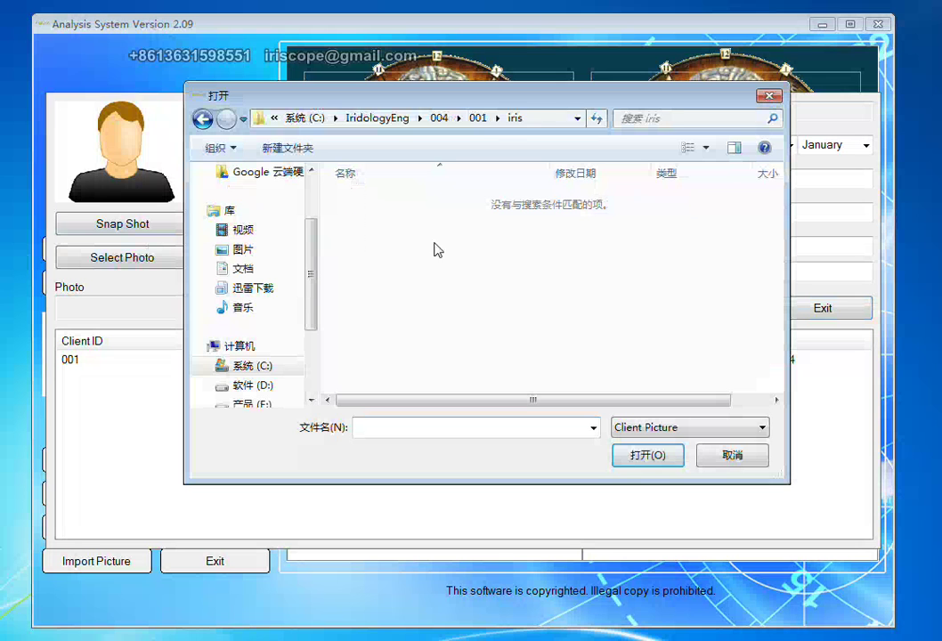
pyautogui.click(239, 250)
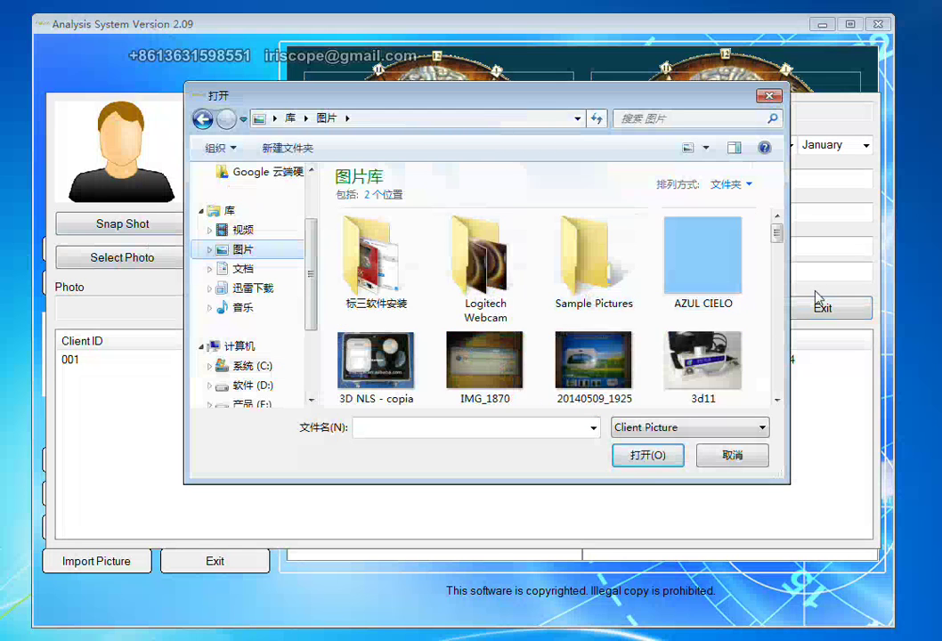
pyautogui.click(703, 361)
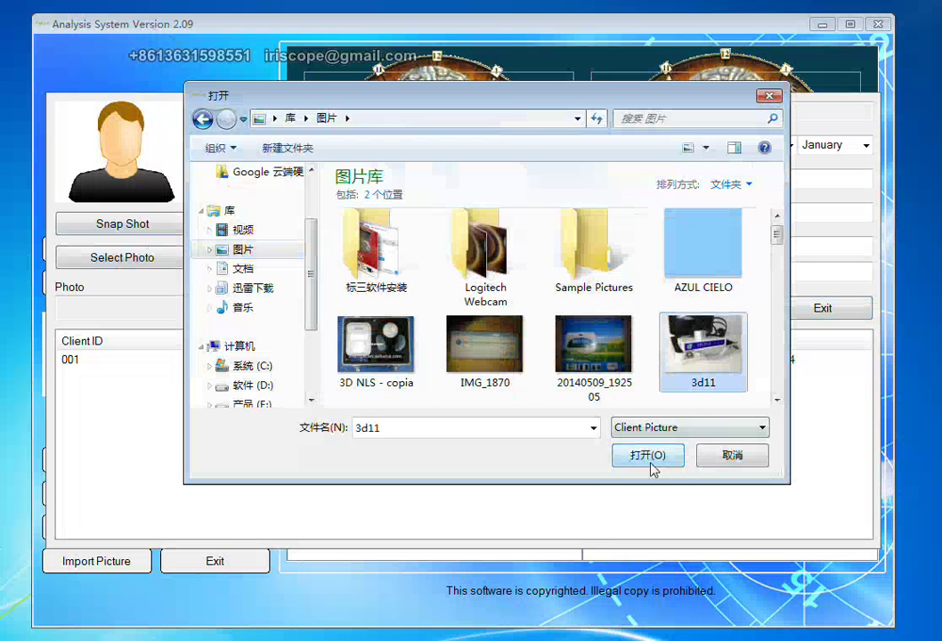
pyautogui.click(650, 457)
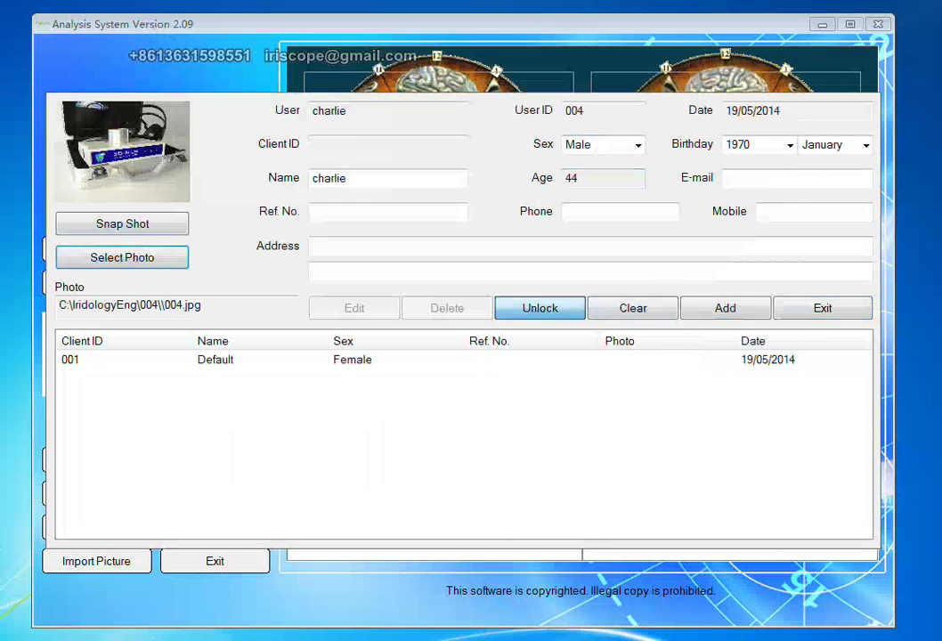
pyautogui.click(826, 310)
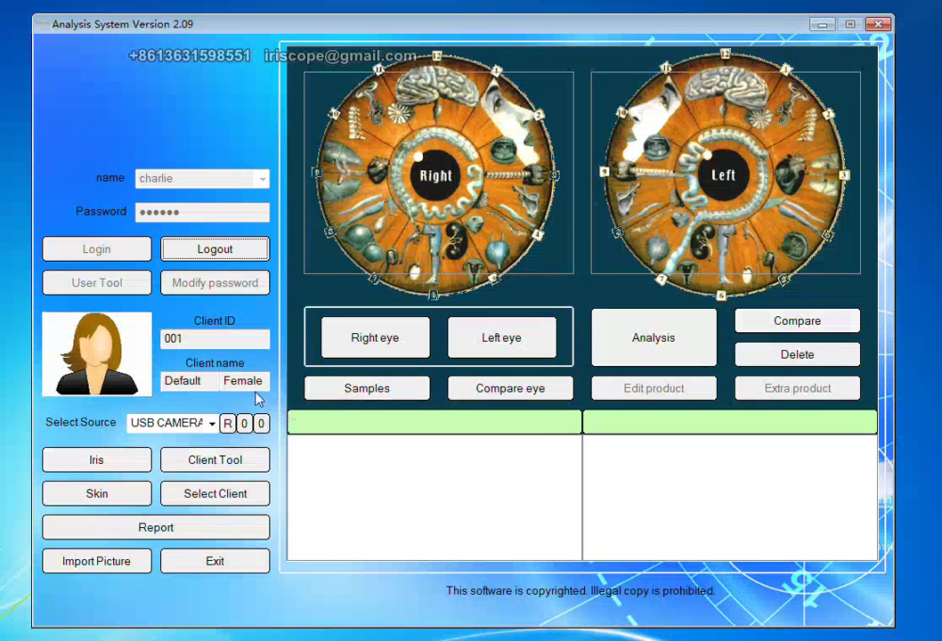
pyautogui.click(215, 496)
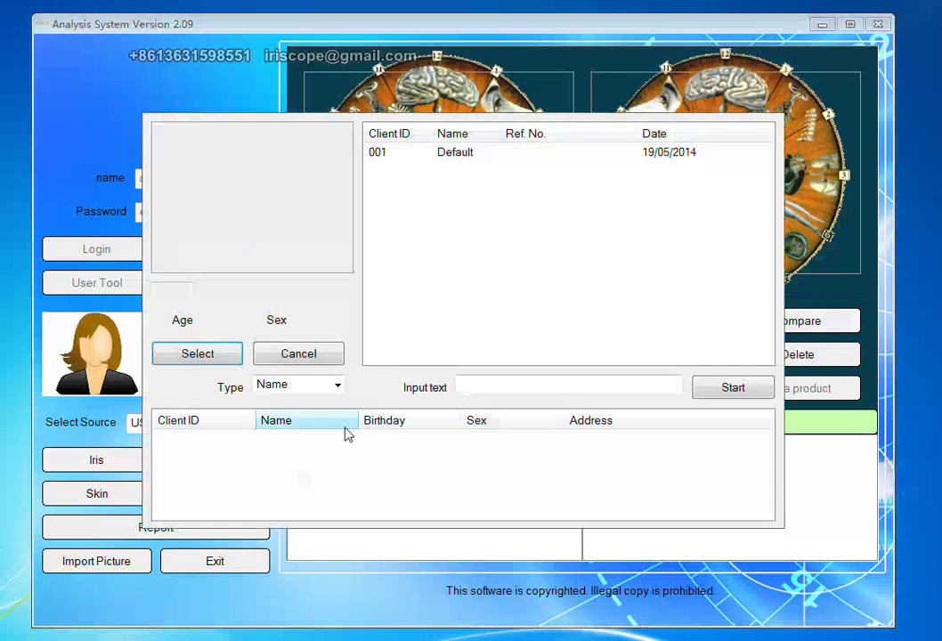
pyautogui.click(452, 153)
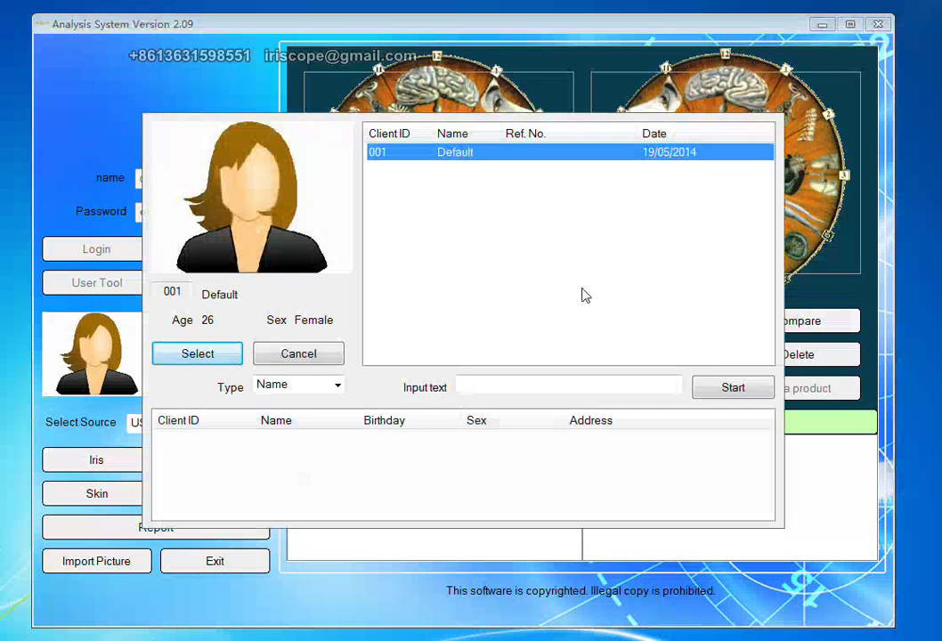
pyautogui.click(719, 390)
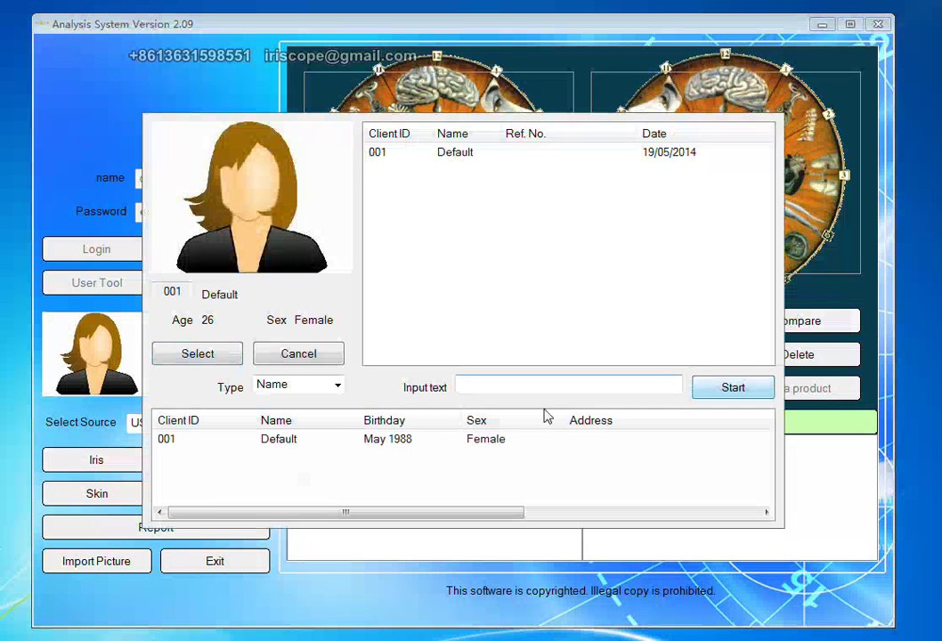
pyautogui.click(393, 441)
pyautogui.click(720, 388)
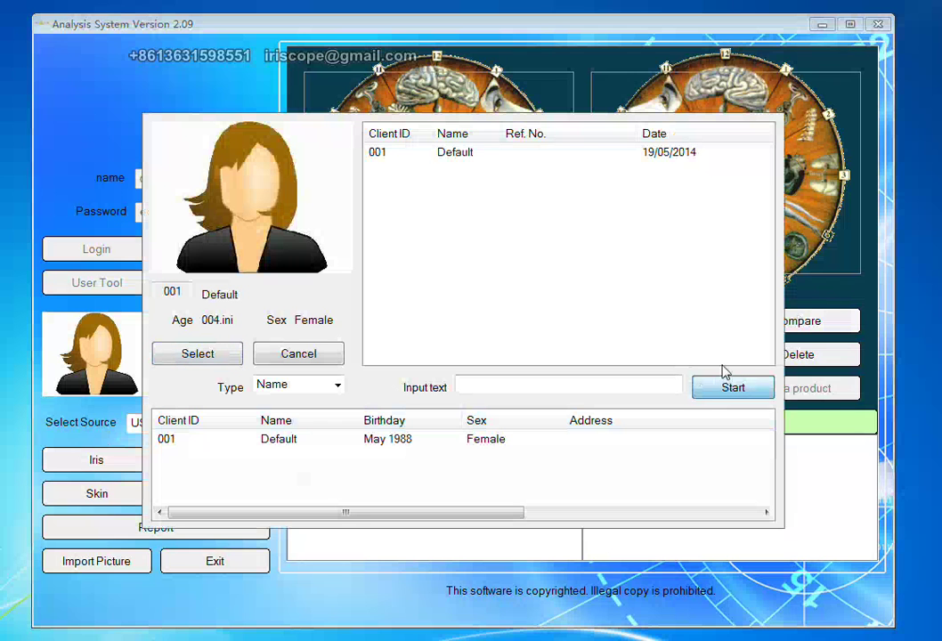
pyautogui.click(286, 354)
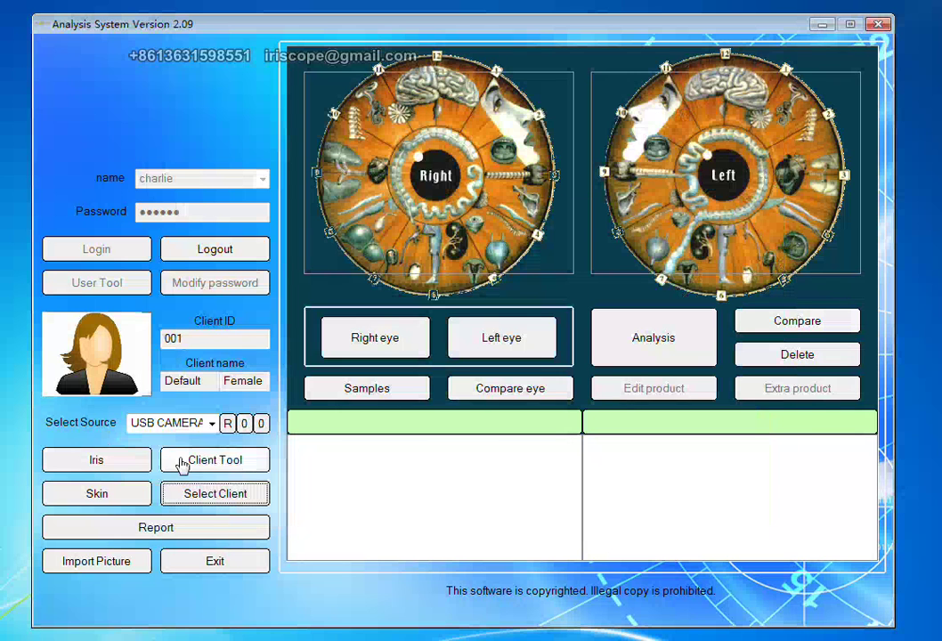
# Keep the camera resolution at 0 : 640 x 480 and switch to the Skin view.
pyautogui.click(245, 424)
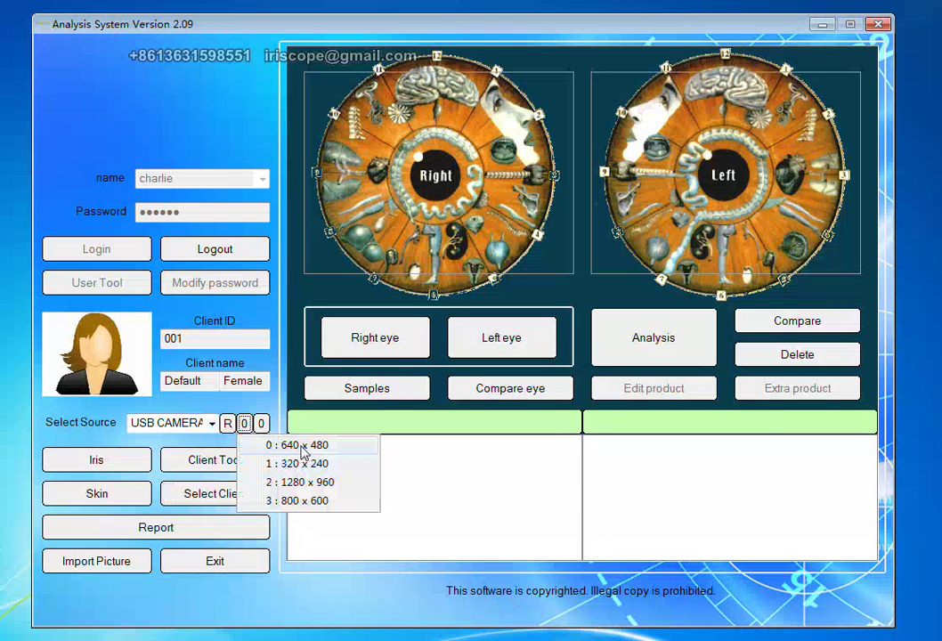
pyautogui.click(302, 448)
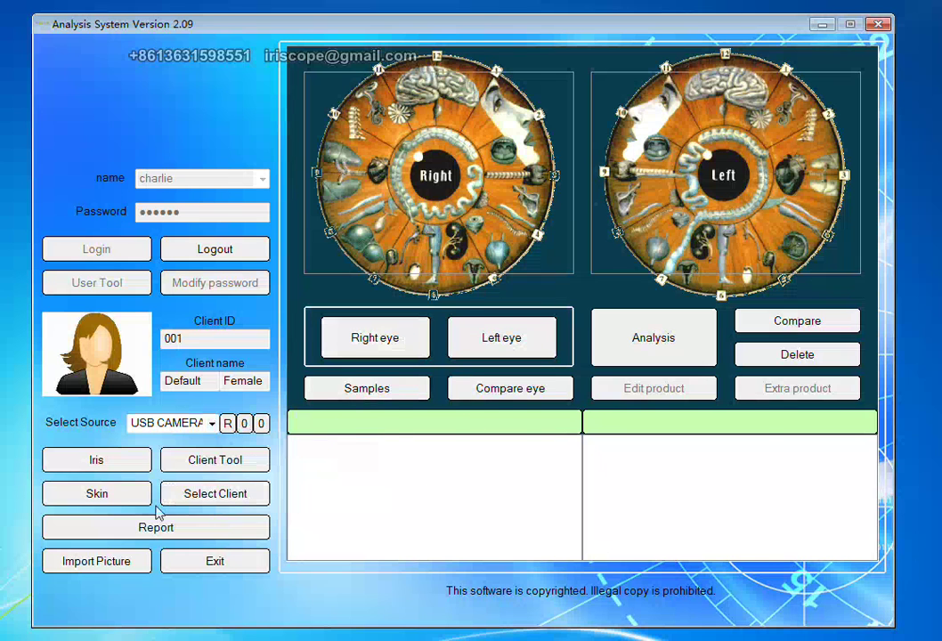
pyautogui.click(100, 494)
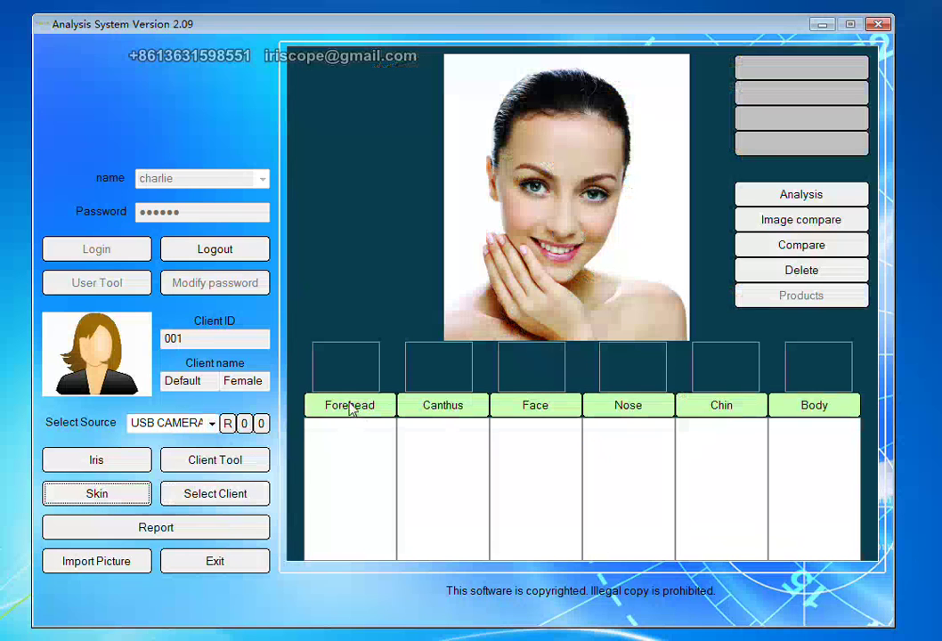
# Snapshot and send two skin close-ups to Forehead and one to Canthus.
pyautogui.click(575, 147)
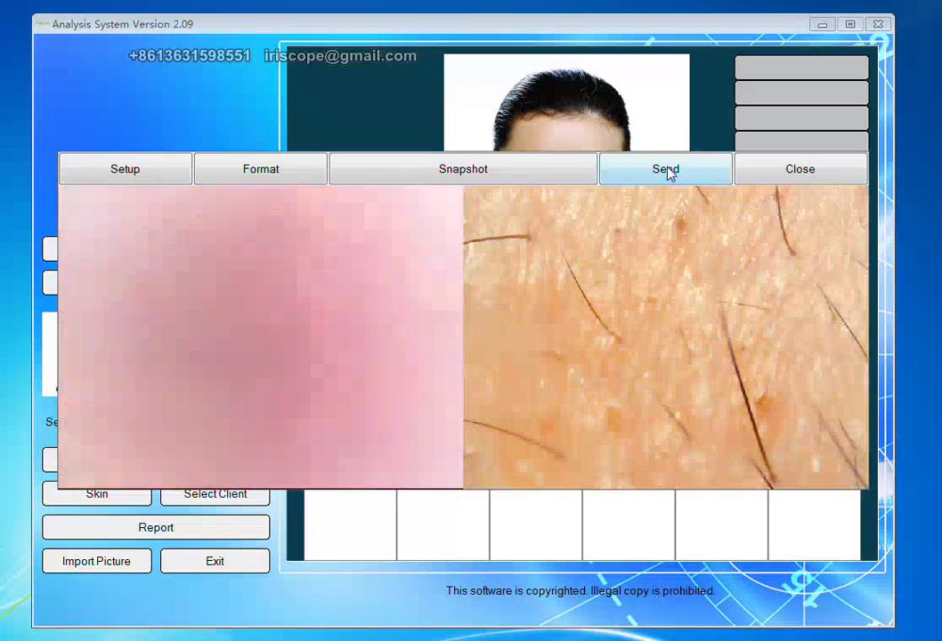
pyautogui.click(668, 174)
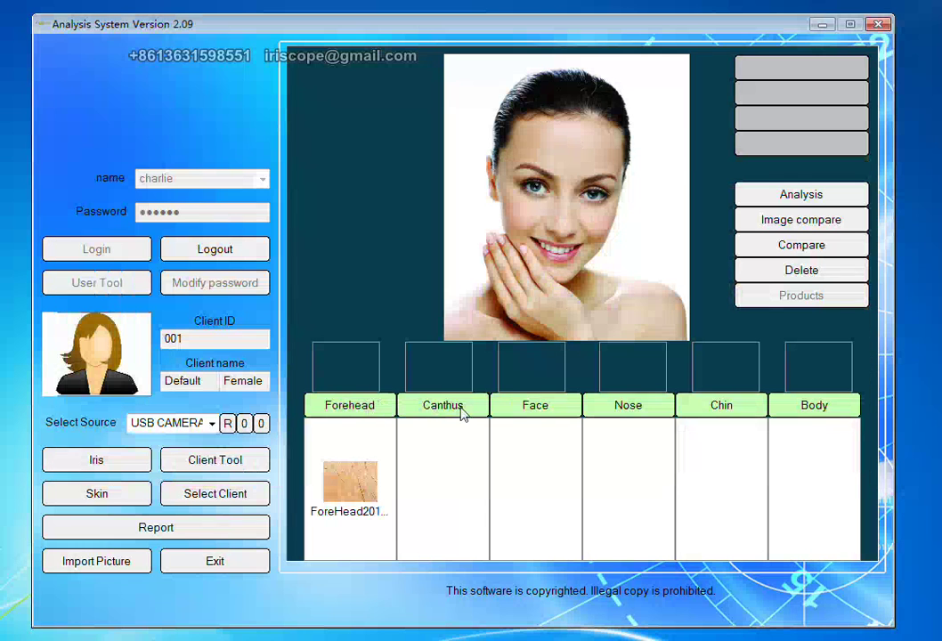
pyautogui.click(568, 147)
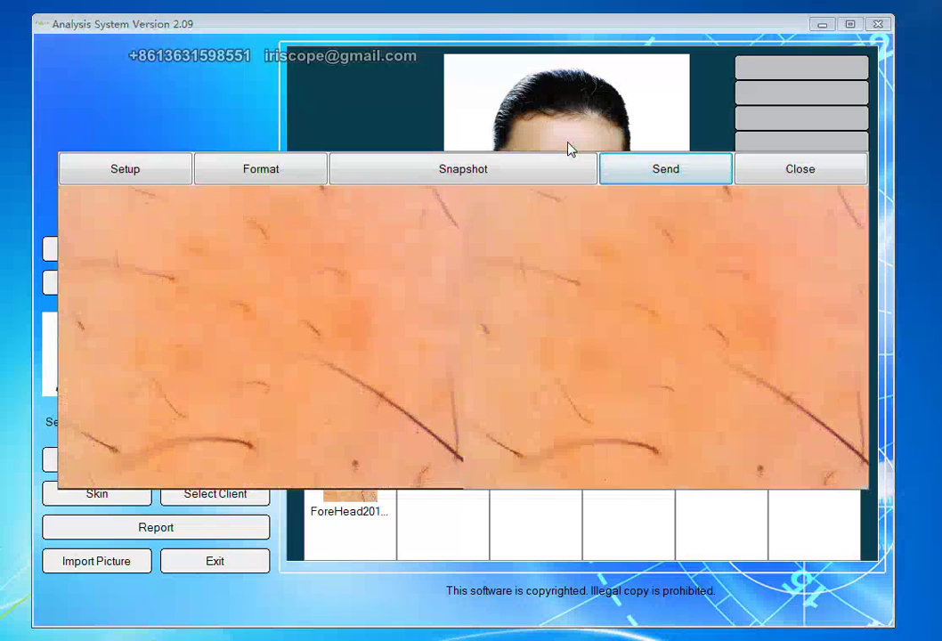
pyautogui.click(650, 170)
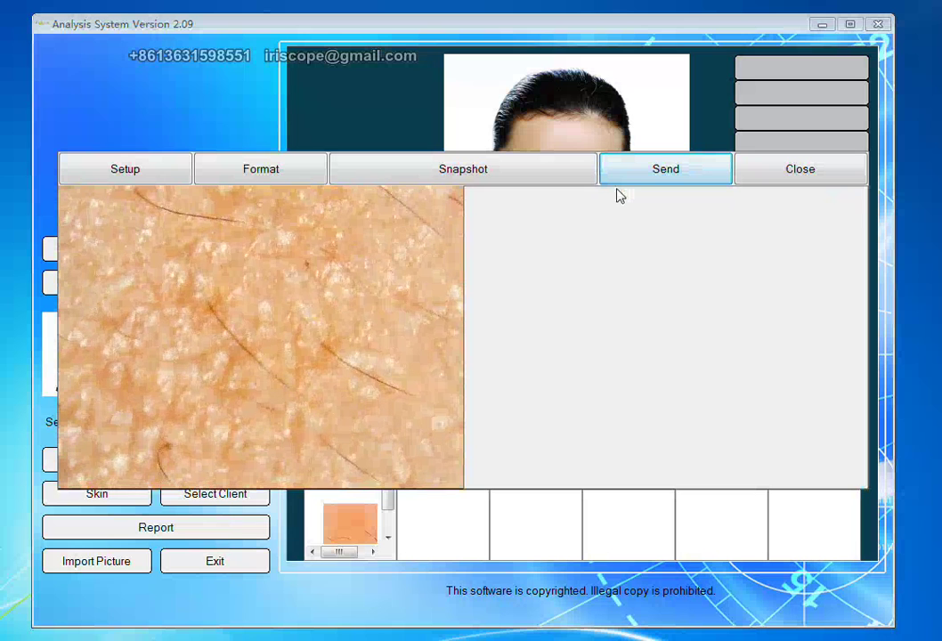
pyautogui.click(618, 188)
pyautogui.click(638, 172)
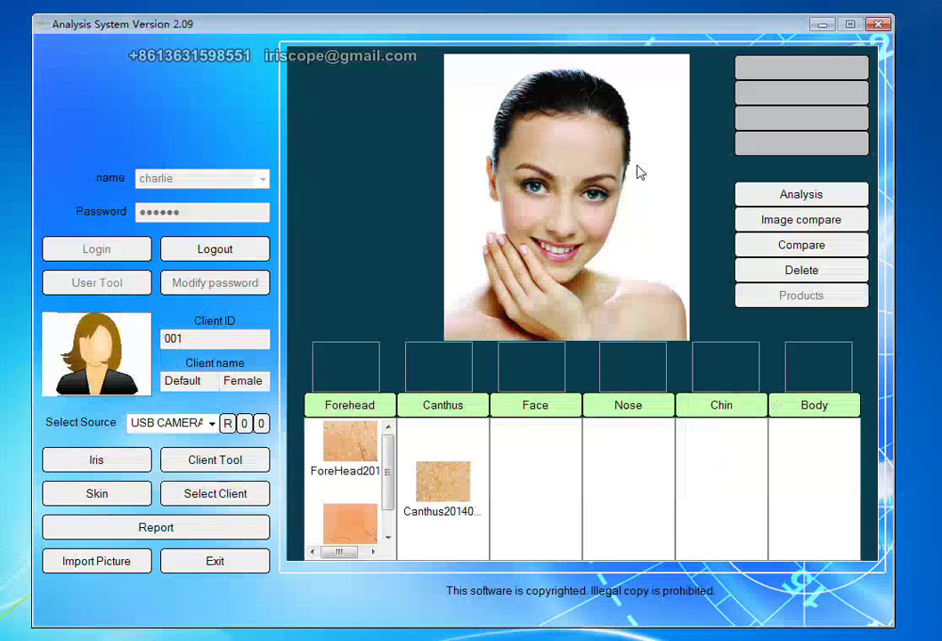
# Snapshot and send a second Canthus close-up, then the first Face close-up.
pyautogui.click(519, 188)
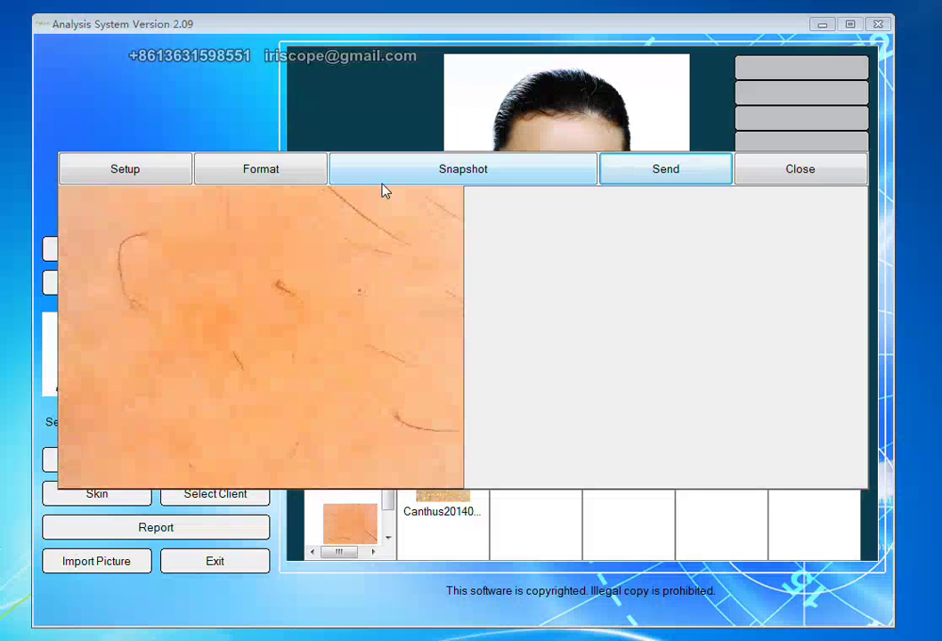
pyautogui.click(383, 182)
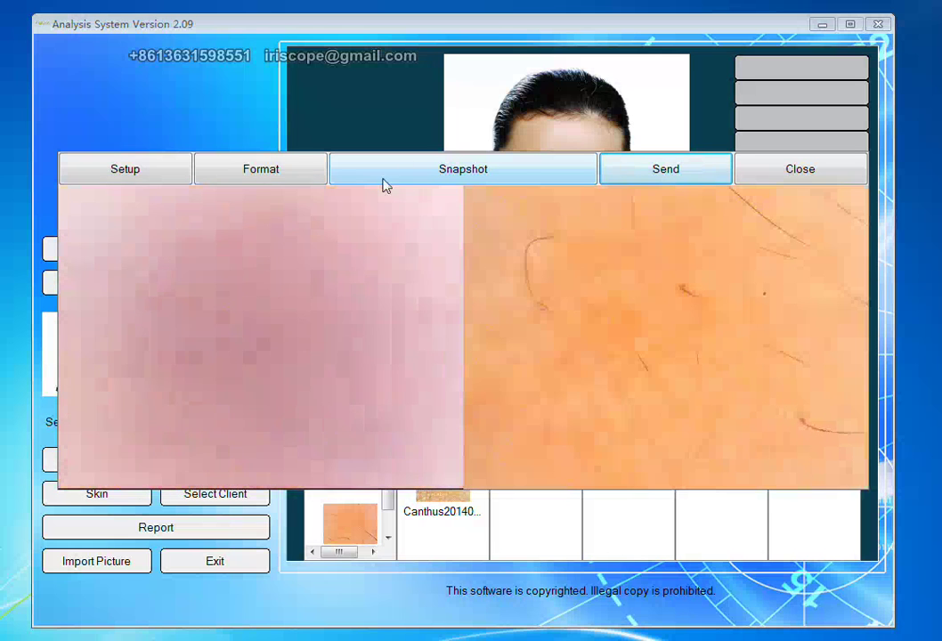
pyautogui.click(627, 170)
pyautogui.click(515, 404)
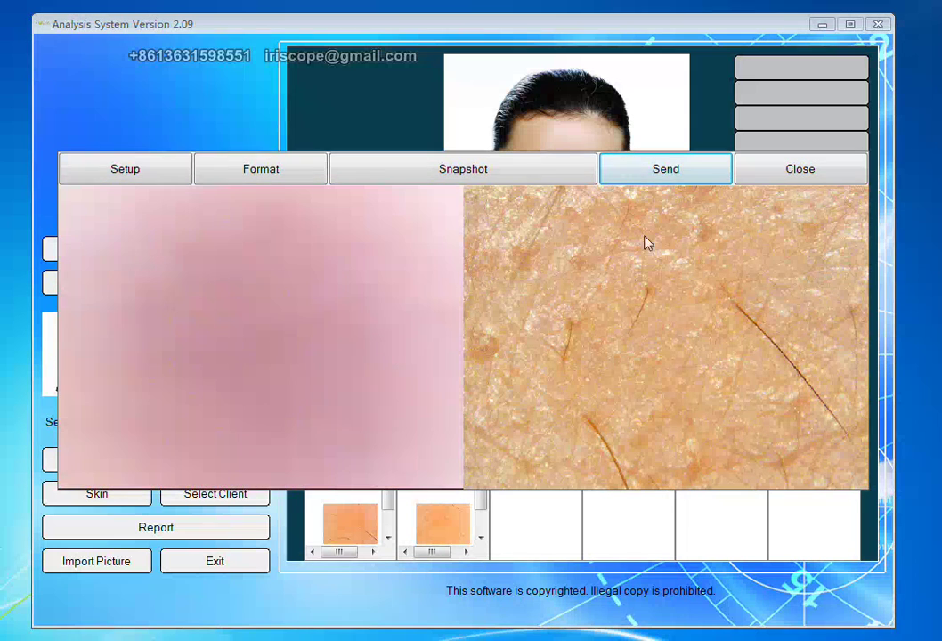
pyautogui.click(664, 180)
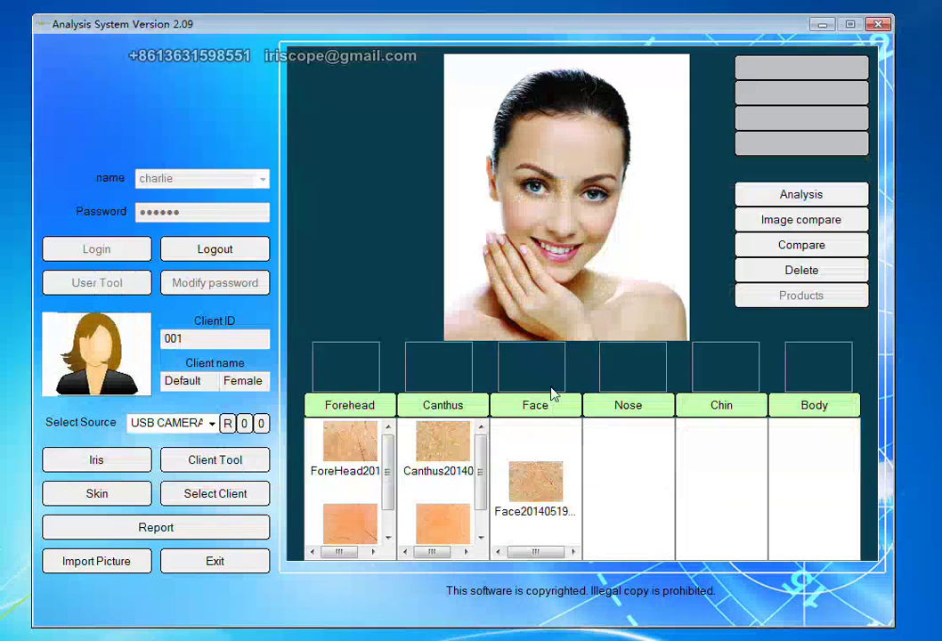
# Send a second Face skin image, then the first image to the Nose column.
pyautogui.click(599, 227)
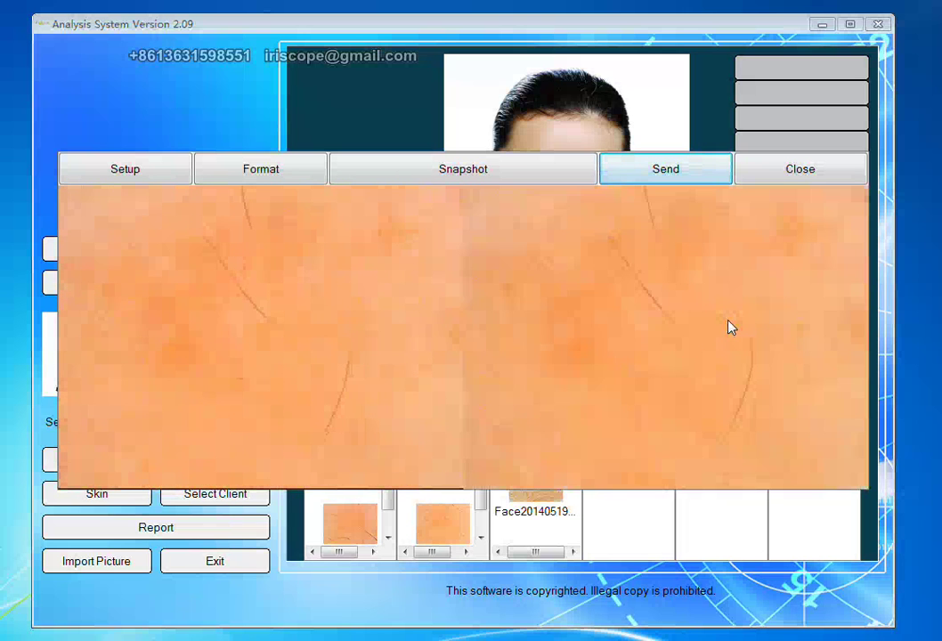
pyautogui.click(690, 173)
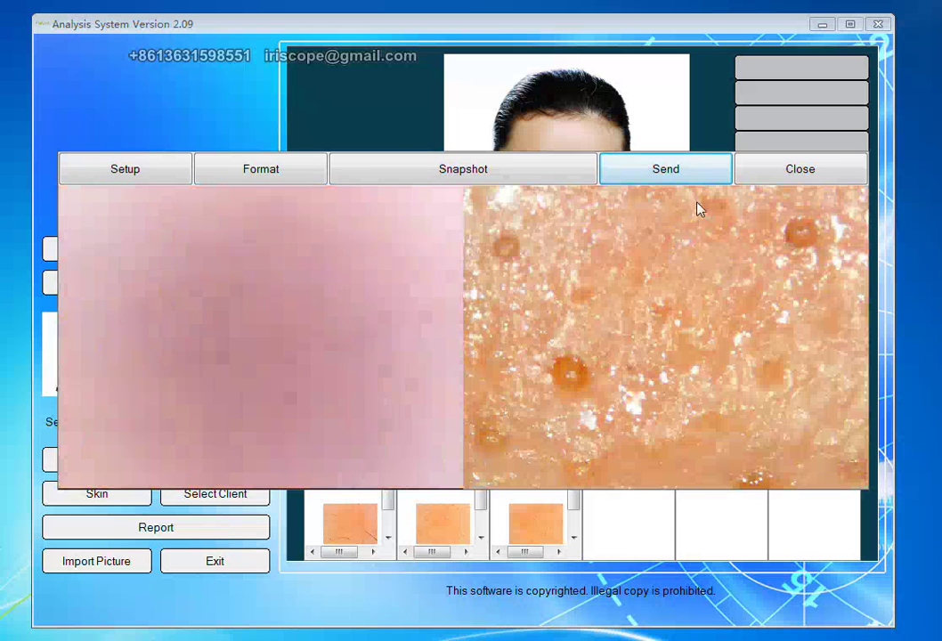
pyautogui.click(688, 180)
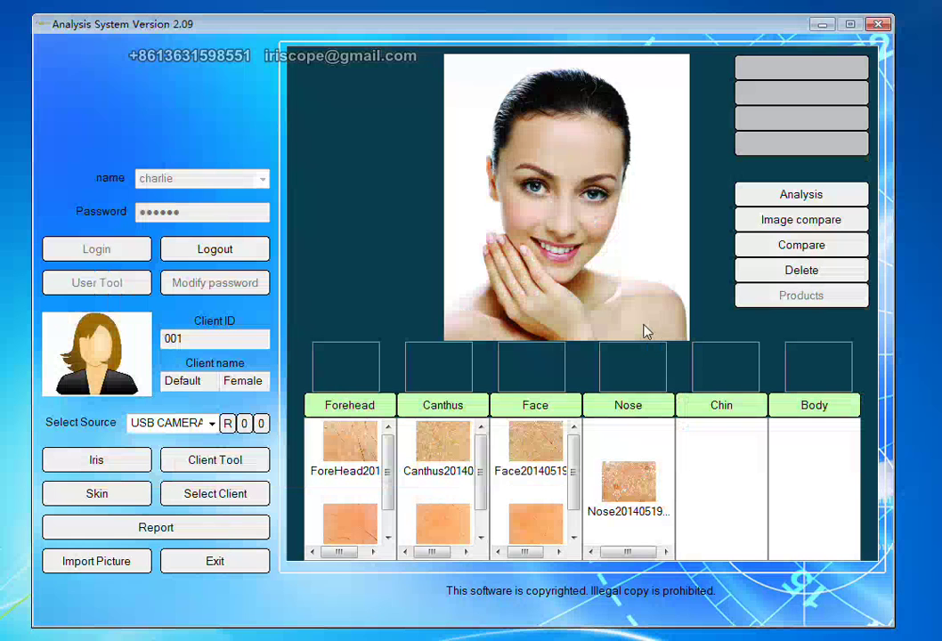
# Capture a snapshot and send it as the second Nose skin image.
pyautogui.click(559, 234)
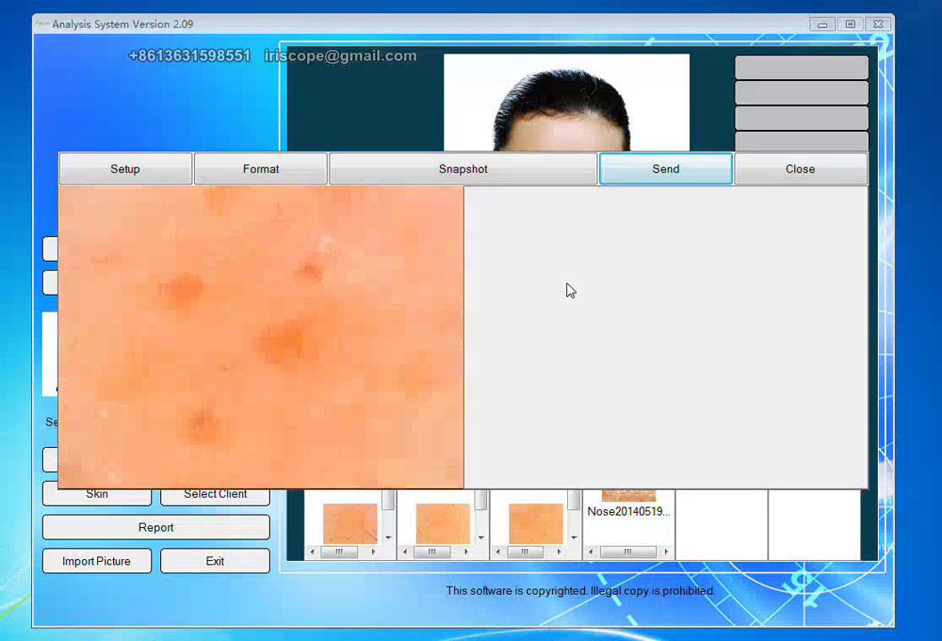
pyautogui.click(571, 291)
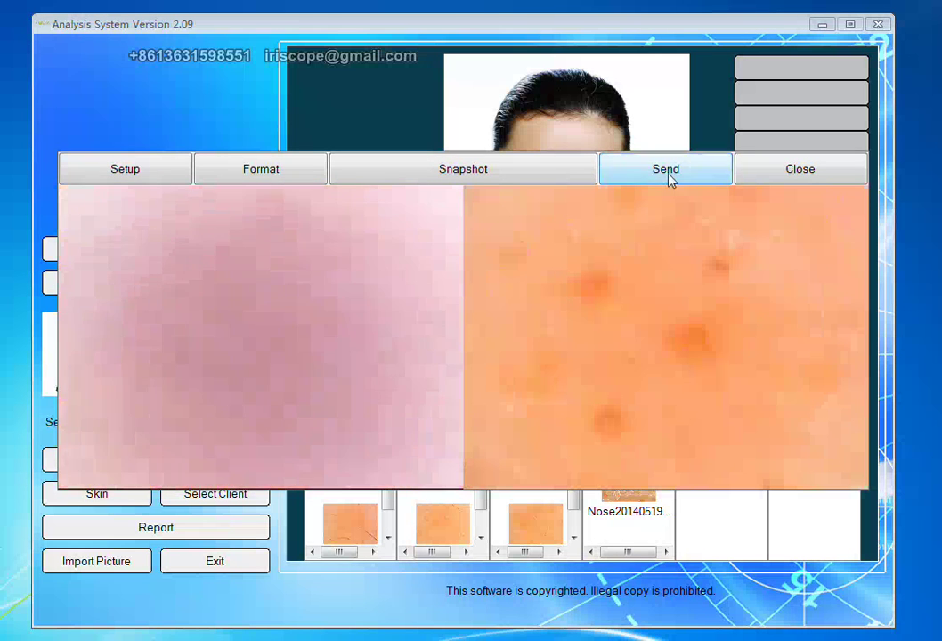
pyautogui.click(670, 178)
# Capture a snapshot and send it as the first Chin skin image.
pyautogui.click(719, 406)
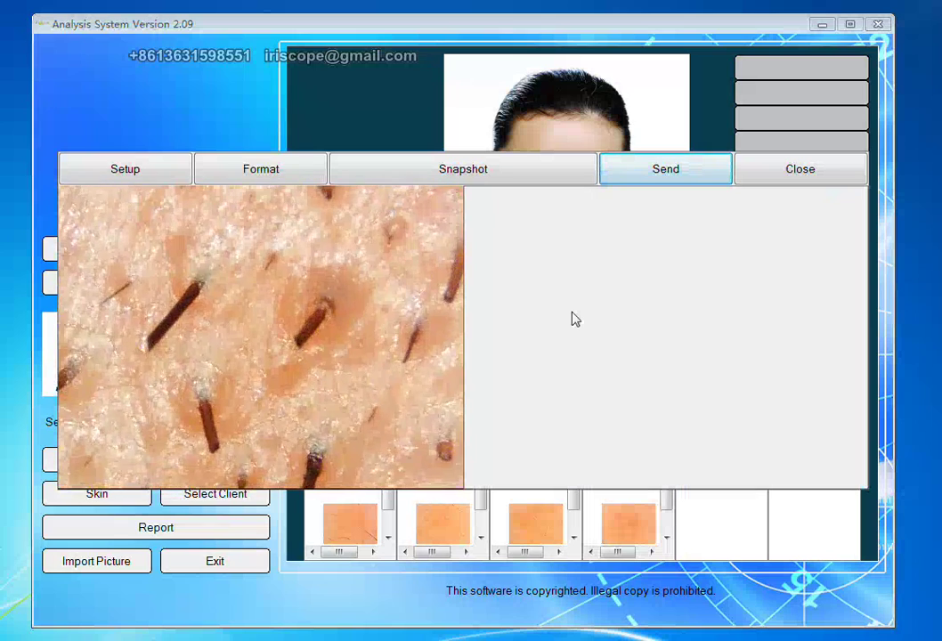
pyautogui.click(575, 319)
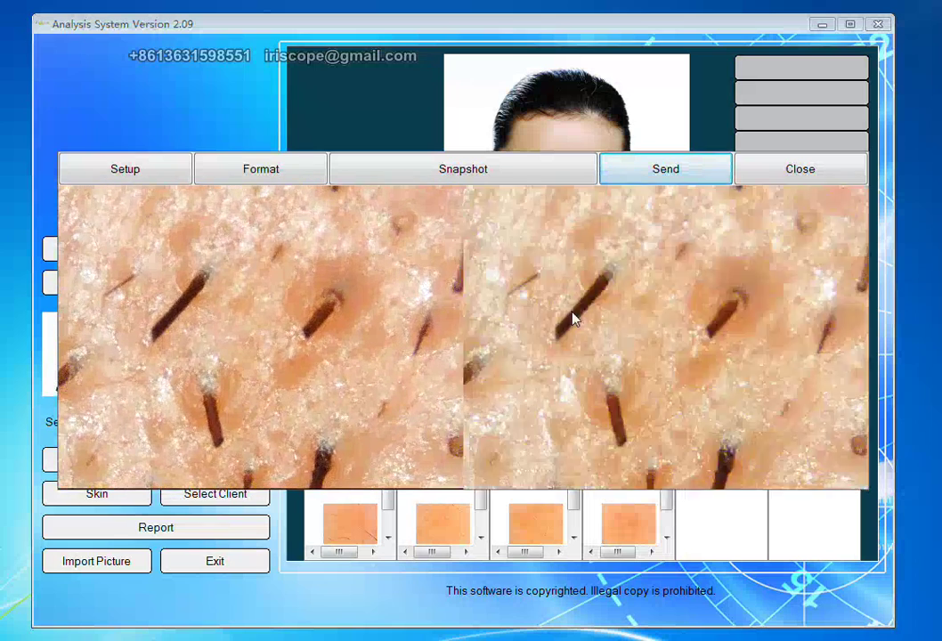
pyautogui.click(692, 178)
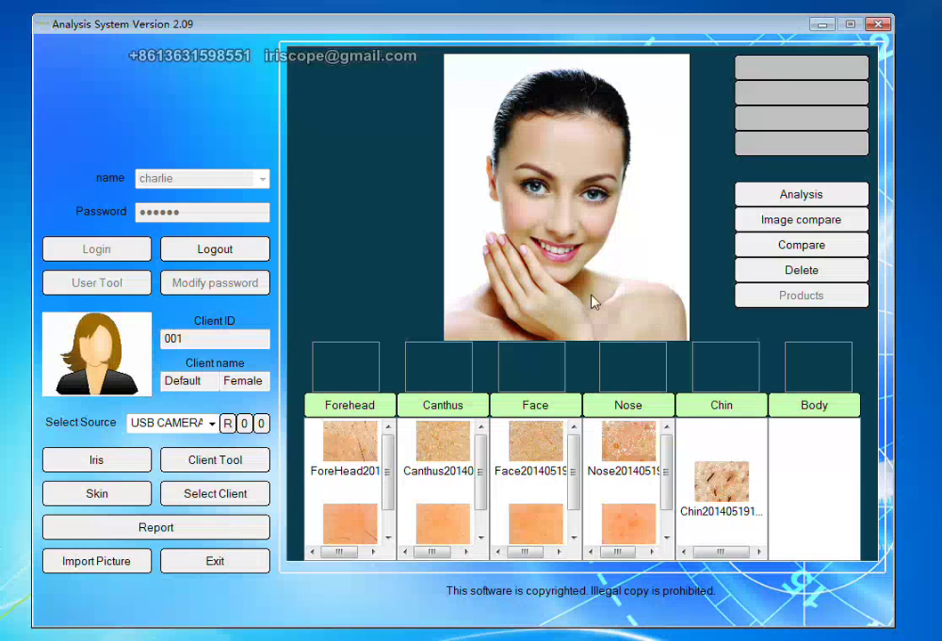
# Capture a second Chin close-up and a Body image, sending each to its region gallery.
pyautogui.click(568, 285)
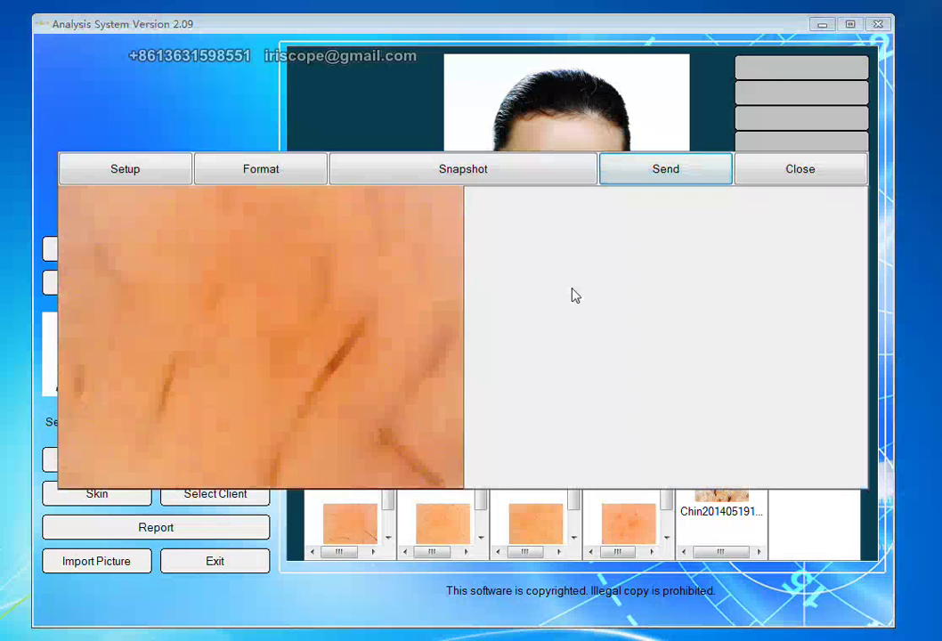
pyautogui.press('Return')
pyautogui.click(658, 167)
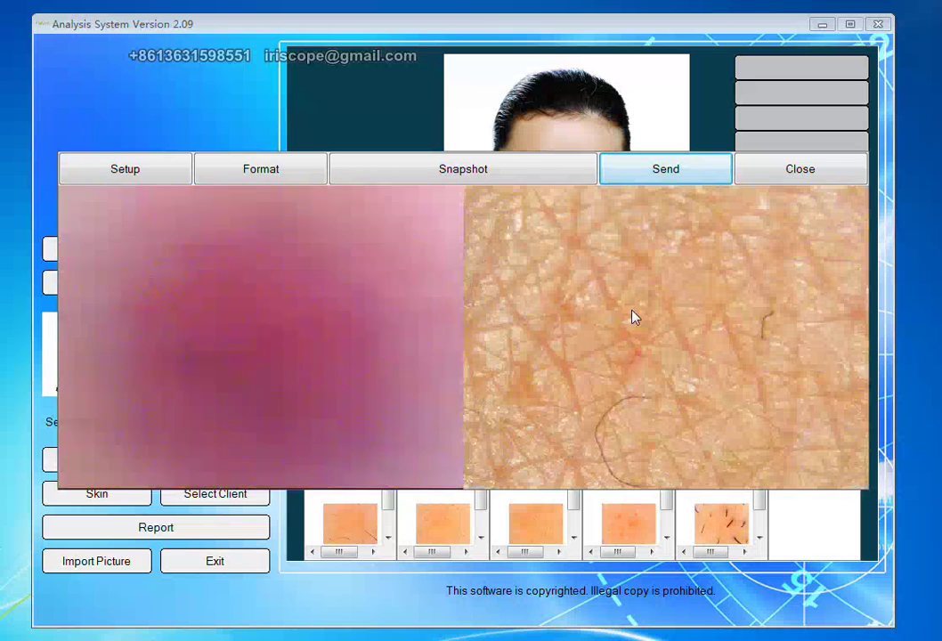
pyautogui.click(681, 179)
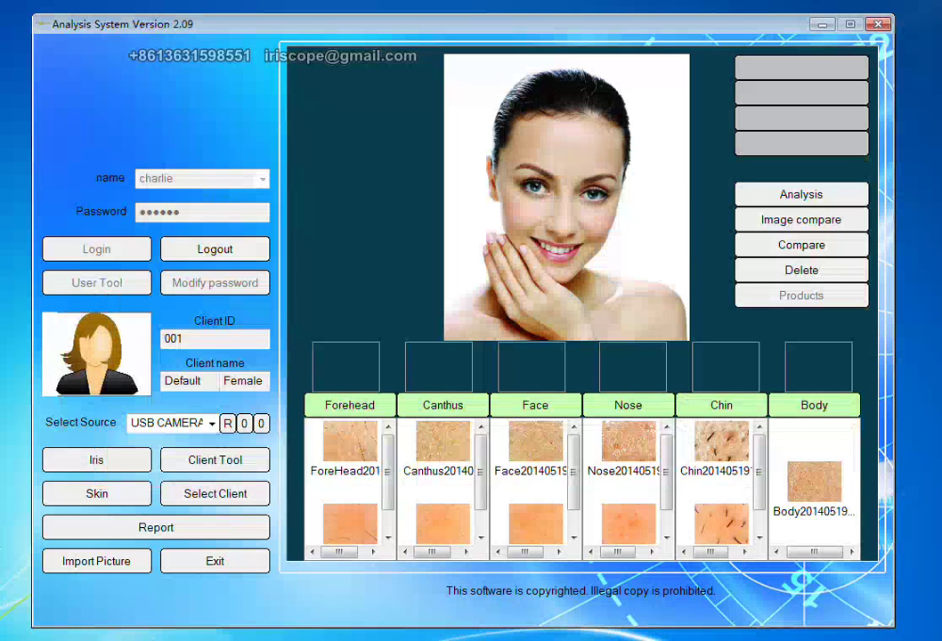
# Add another Body image, then select the first Forehead, Canthus, Face, Nose, Chin and Body images for analysis.
pyautogui.click(789, 455)
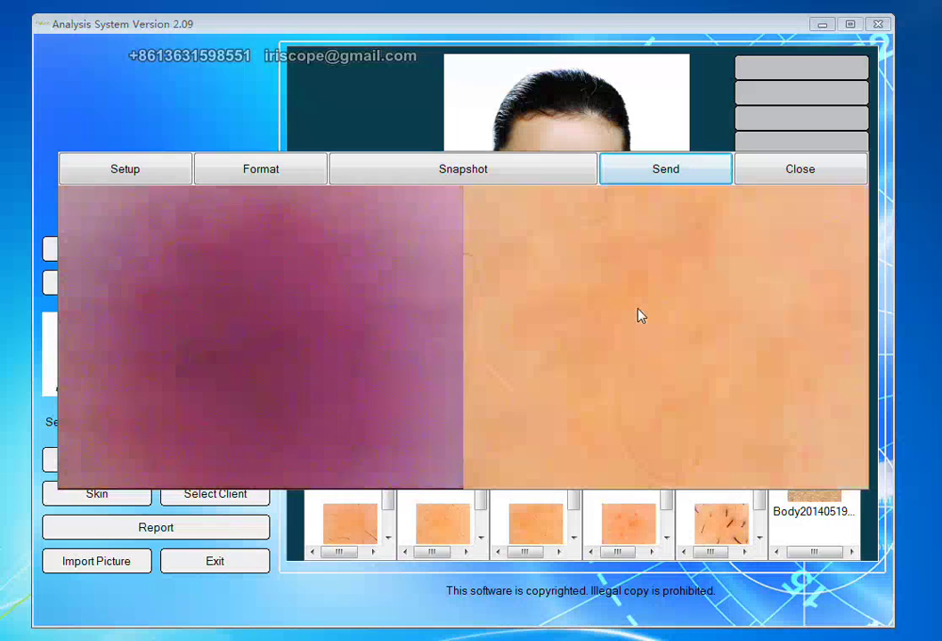
pyautogui.click(651, 177)
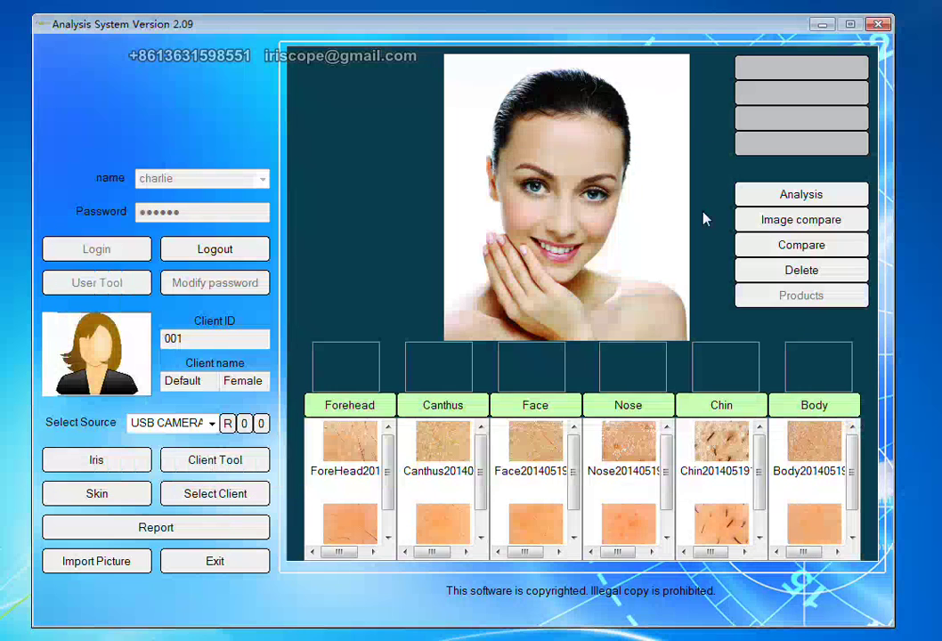
pyautogui.click(351, 445)
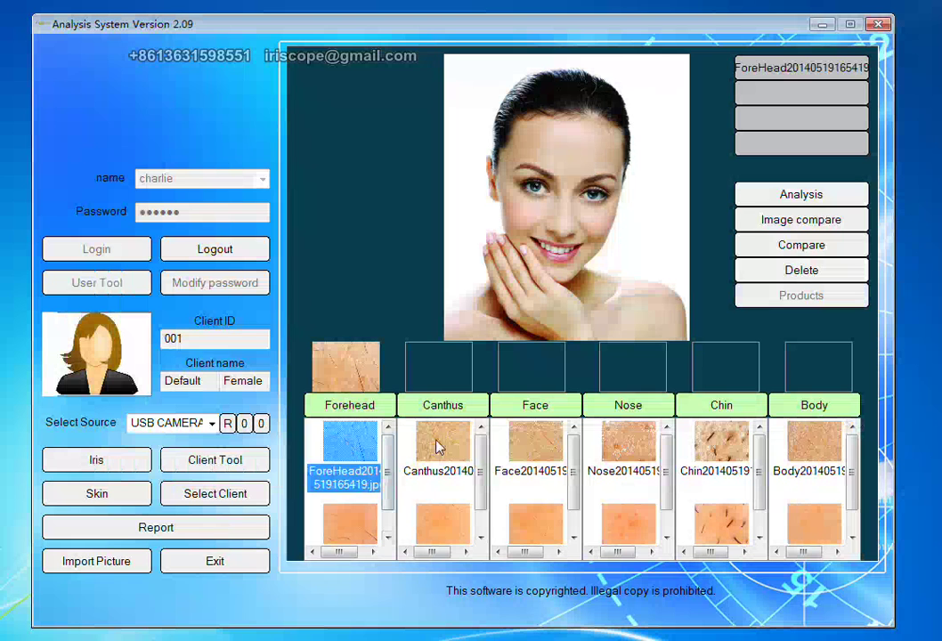
pyautogui.click(436, 446)
pyautogui.click(527, 450)
pyautogui.click(628, 451)
pyautogui.click(721, 445)
pyautogui.click(816, 446)
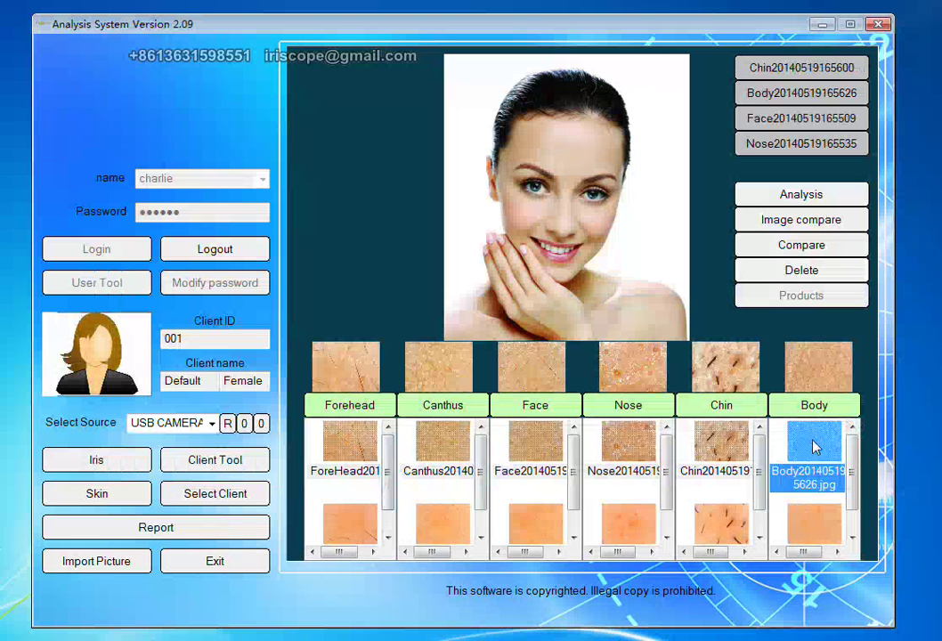
# Record the Forehead as 'Forehead is oily.' with the 'Oily skin: Oil-control and Acne Proof Series' treatment.
pyautogui.click(838, 203)
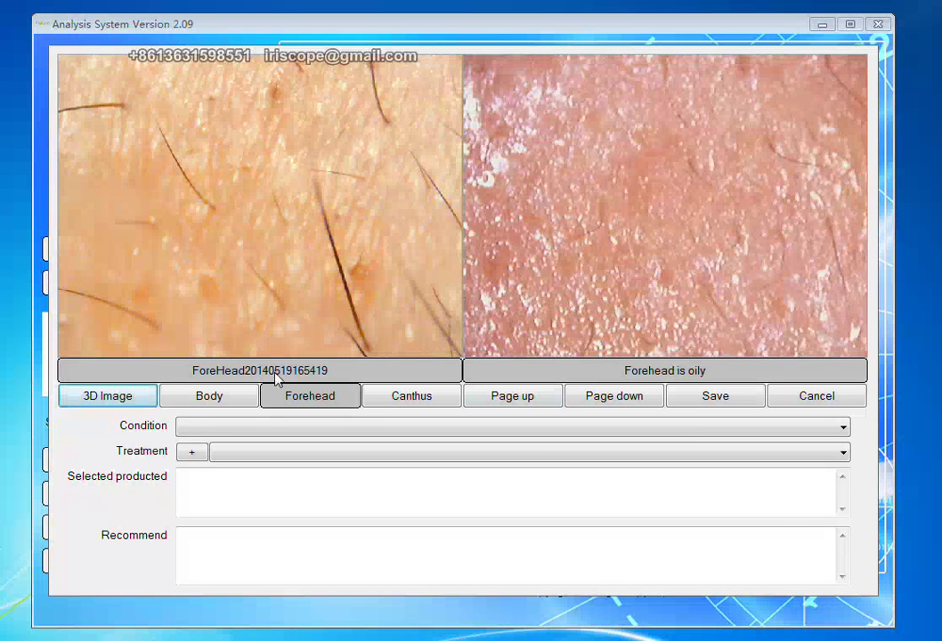
pyautogui.click(199, 432)
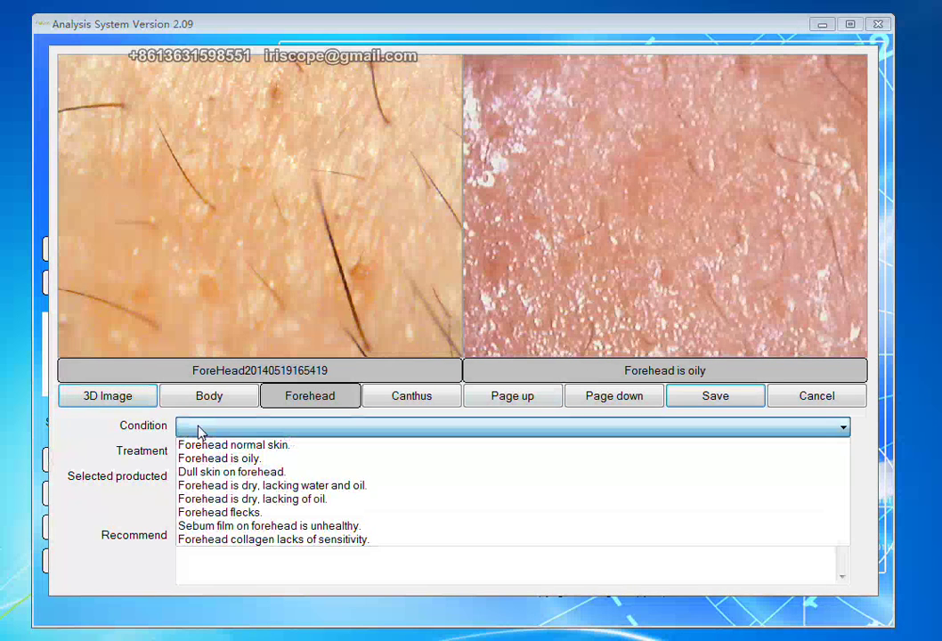
pyautogui.click(232, 461)
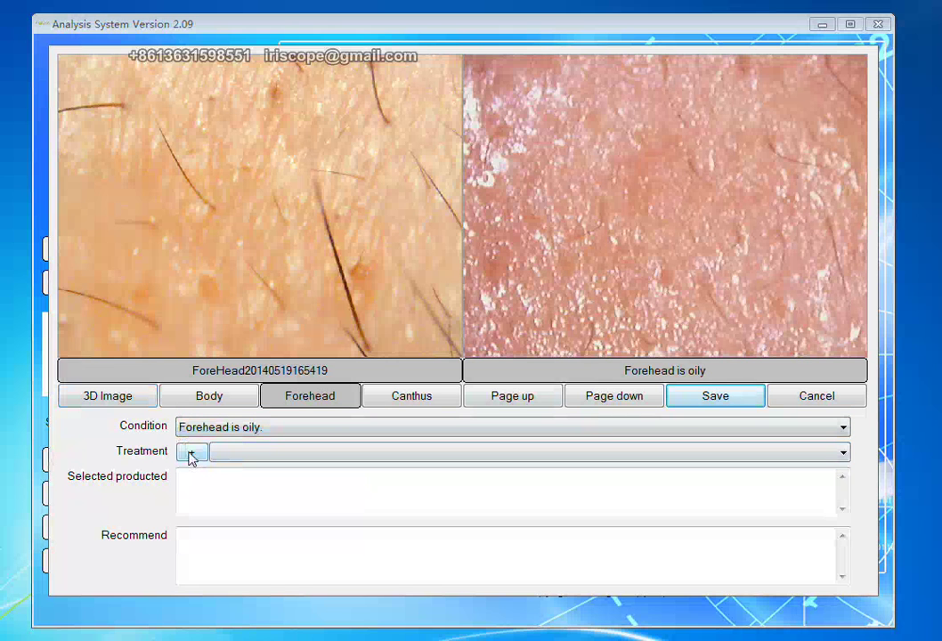
pyautogui.click(235, 456)
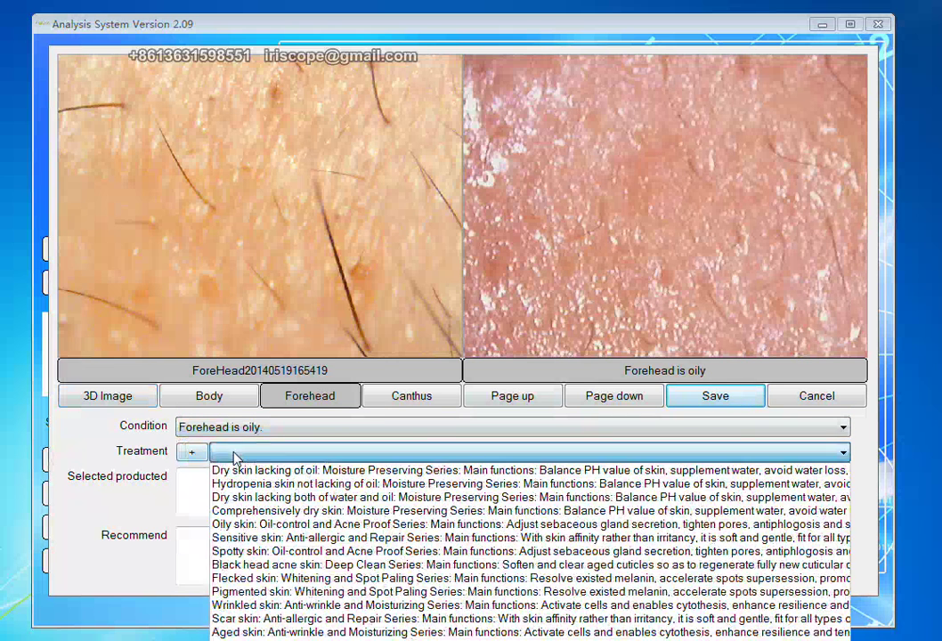
pyautogui.click(277, 527)
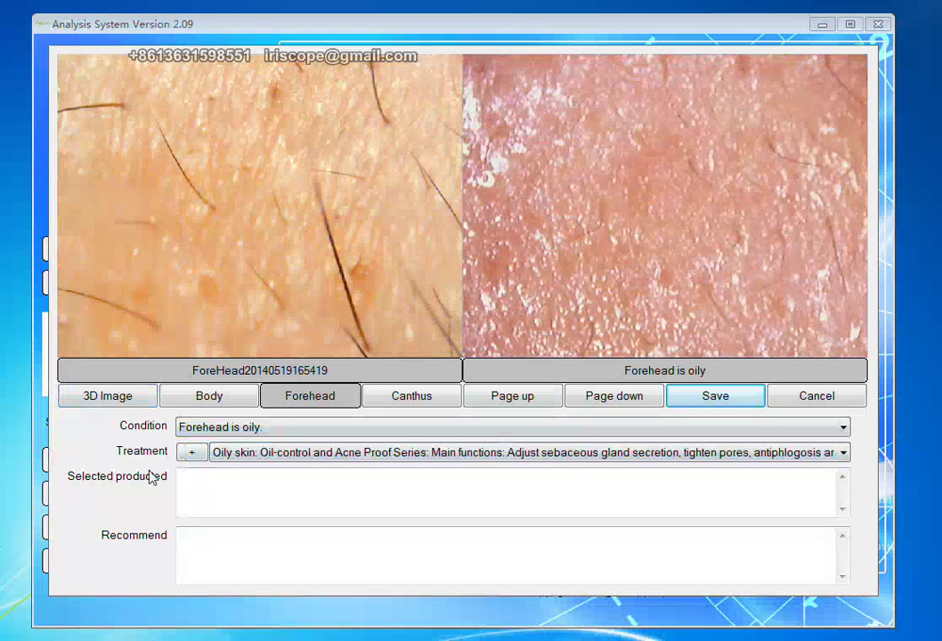
pyautogui.click(180, 478)
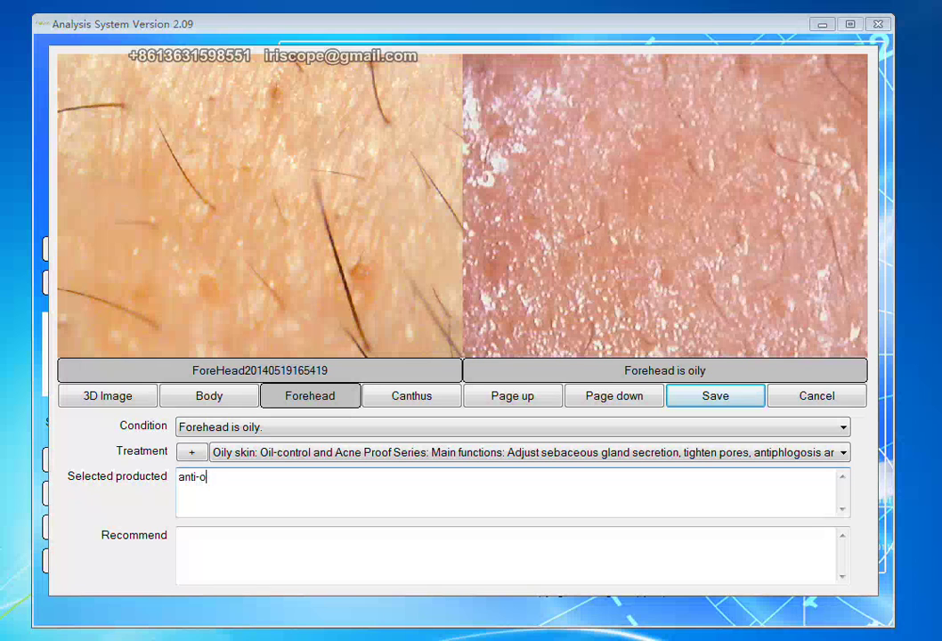
# Set the Forehead recommendation to 'anti-oil products to clear face' and products to 'anti-oil cream'.
pyautogui.write('products to clear face')
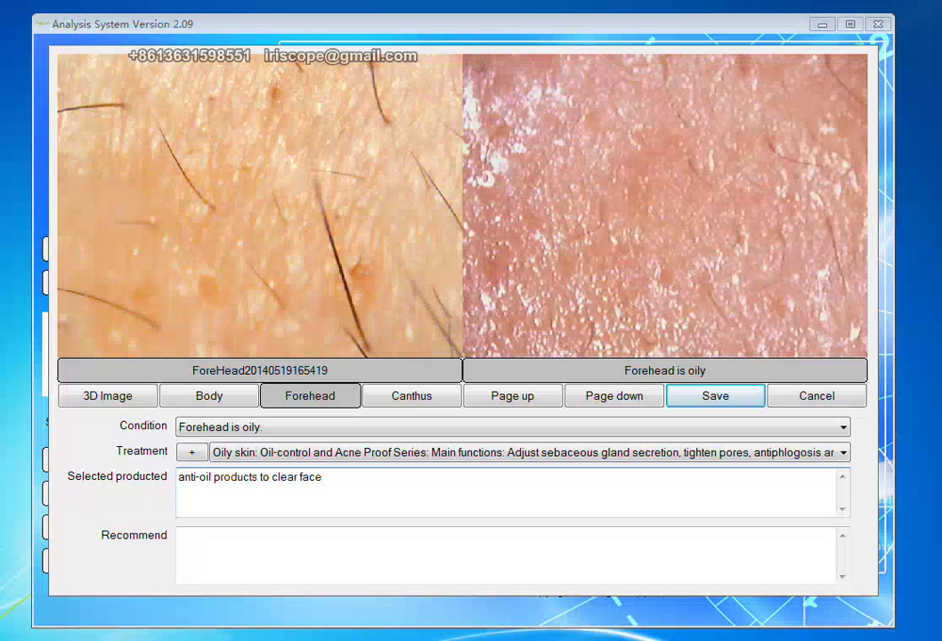
pyautogui.hotkey('ctrl', 'a')
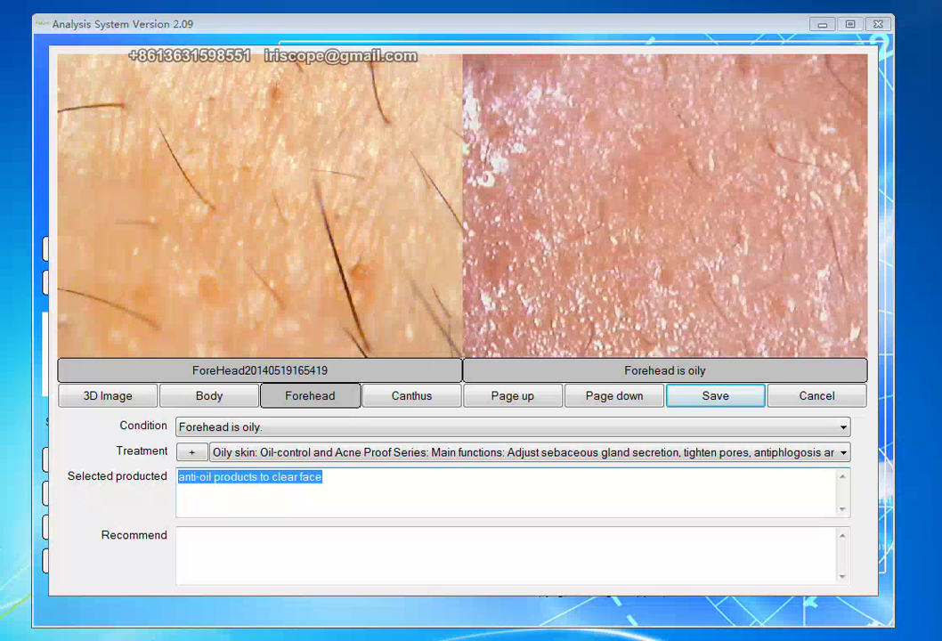
pyautogui.hotkey('ctrl', 'x')
pyautogui.click(256, 530)
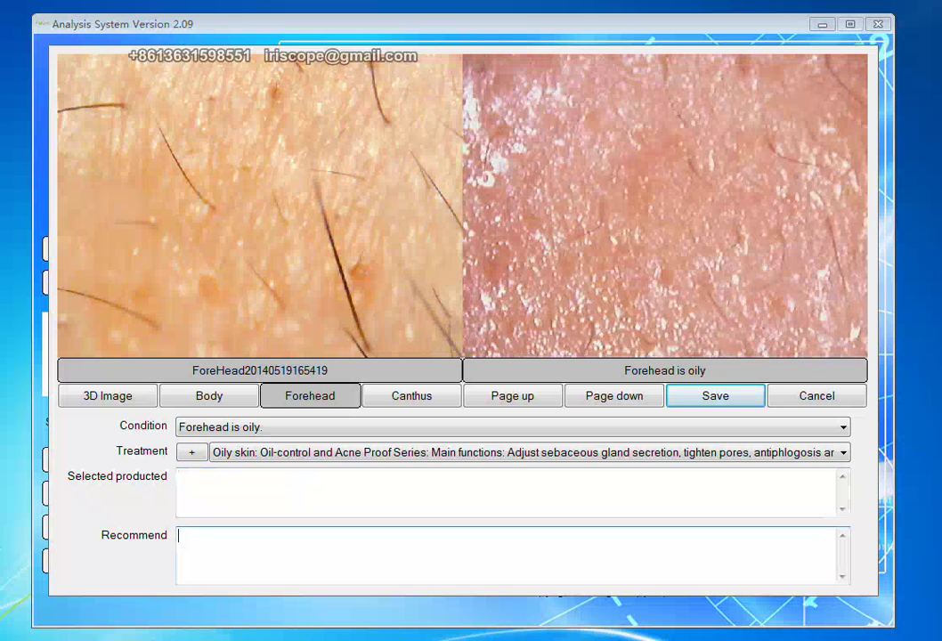
pyautogui.hotkey('ctrl', 'v')
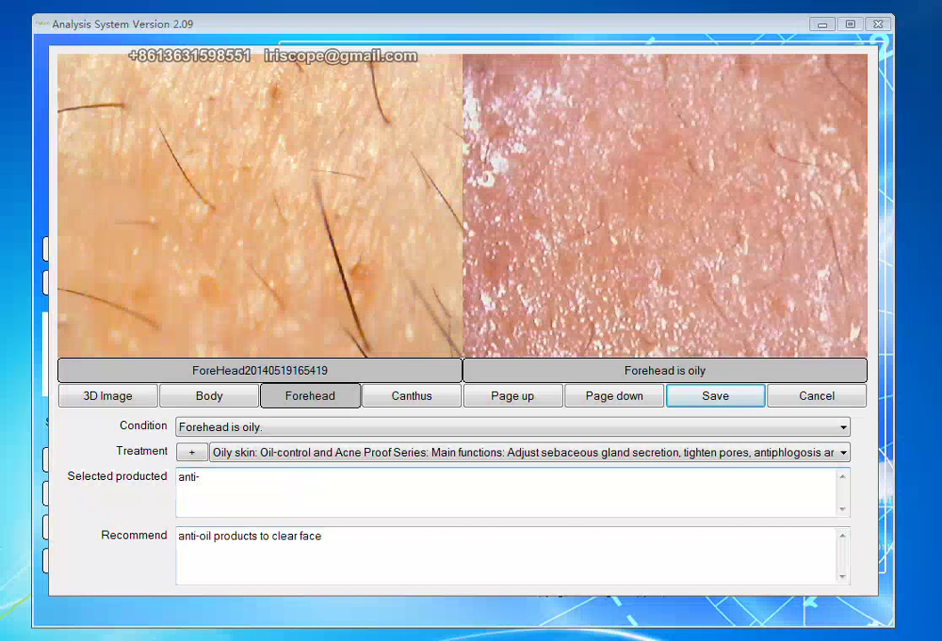
pyautogui.write('rea')
# View the Forehead image in 3D and back to normal, then move to Canthus analysis.
pyautogui.click(124, 401)
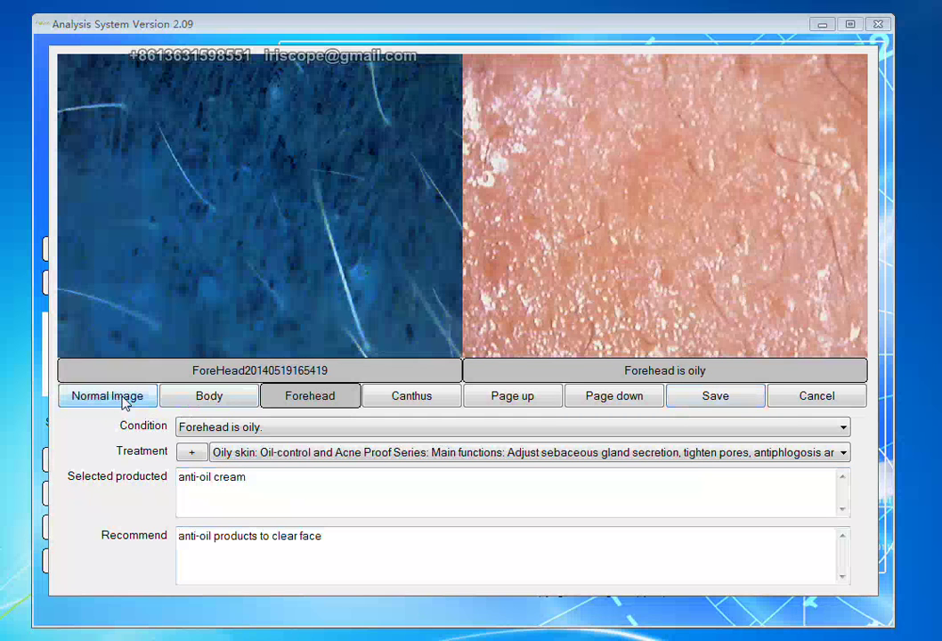
pyautogui.click(124, 401)
pyautogui.click(412, 400)
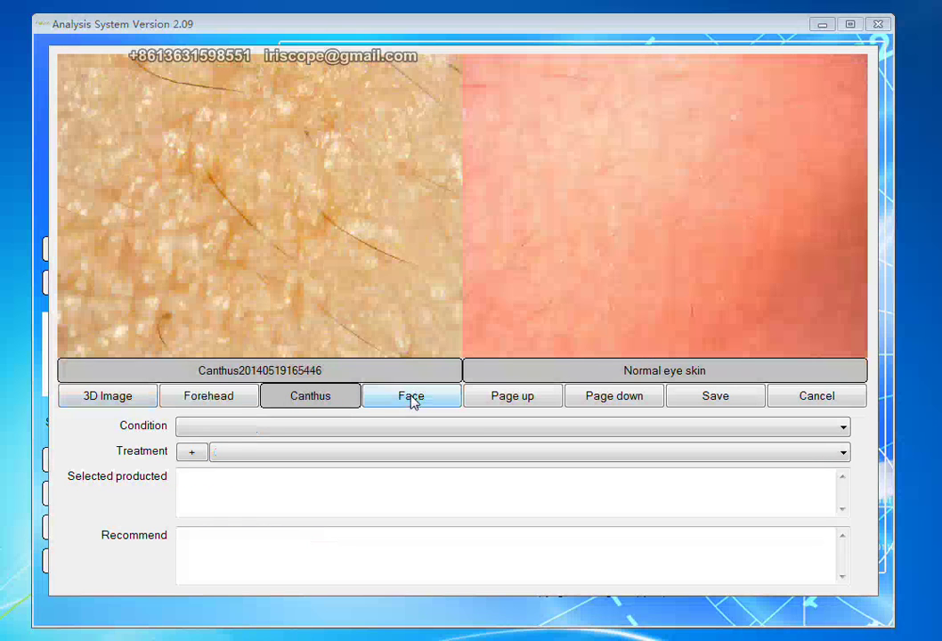
# Record Canthus as 'Canthus wrinkle.' with the Scar skin treatment series and recommendation 'everyday'.
pyautogui.click(842, 425)
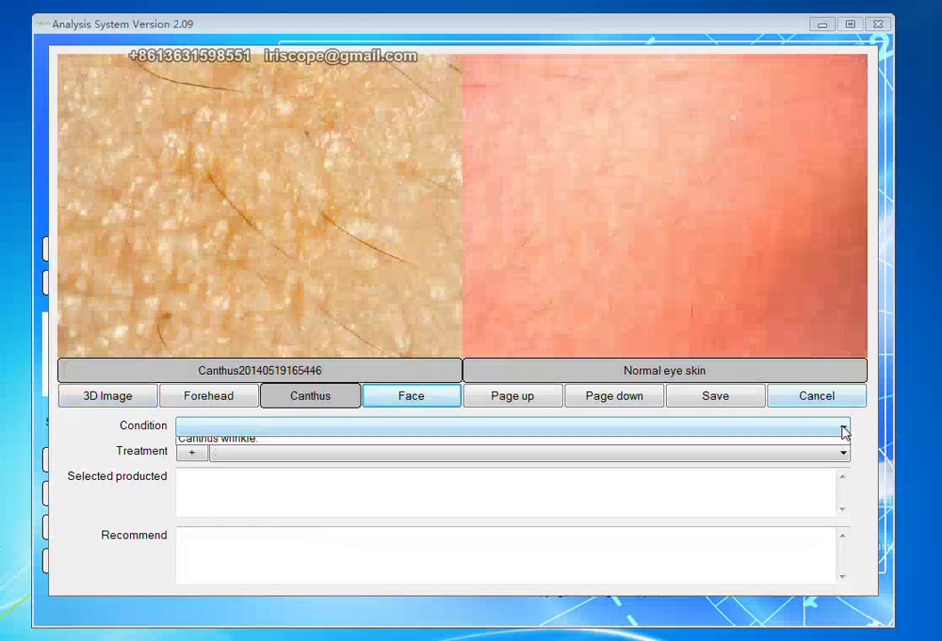
pyautogui.click(661, 459)
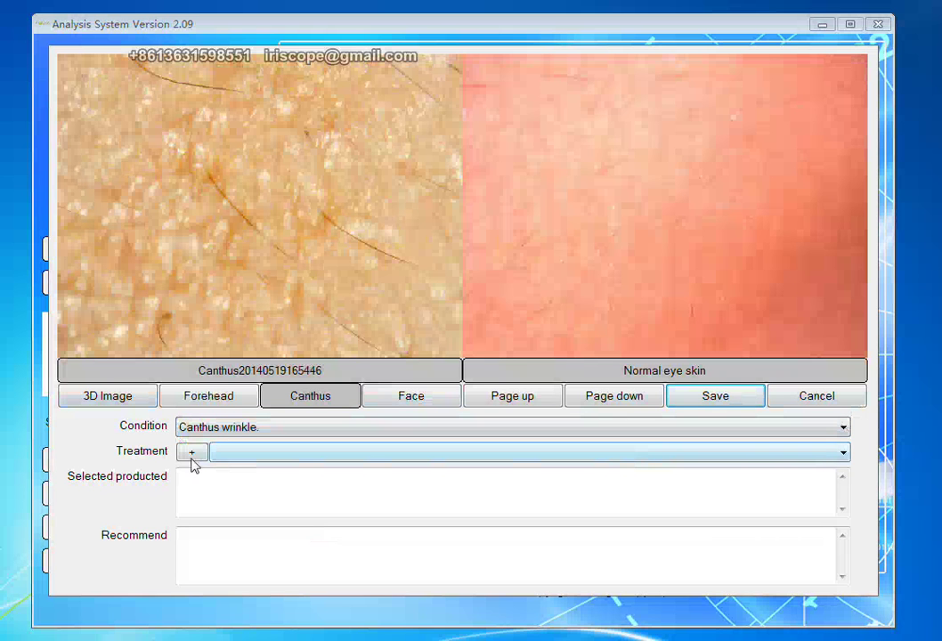
pyautogui.click(241, 455)
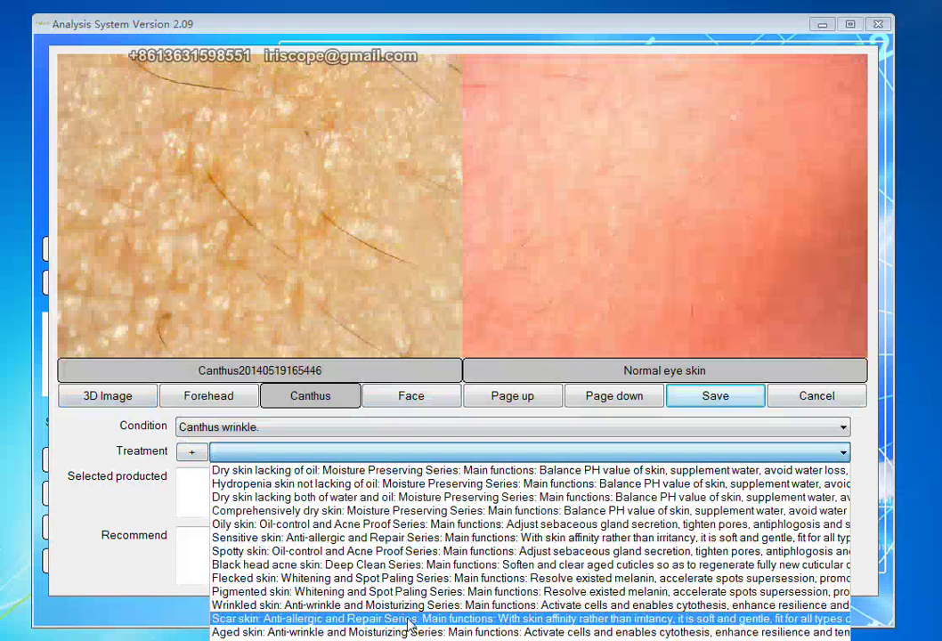
pyautogui.click(409, 619)
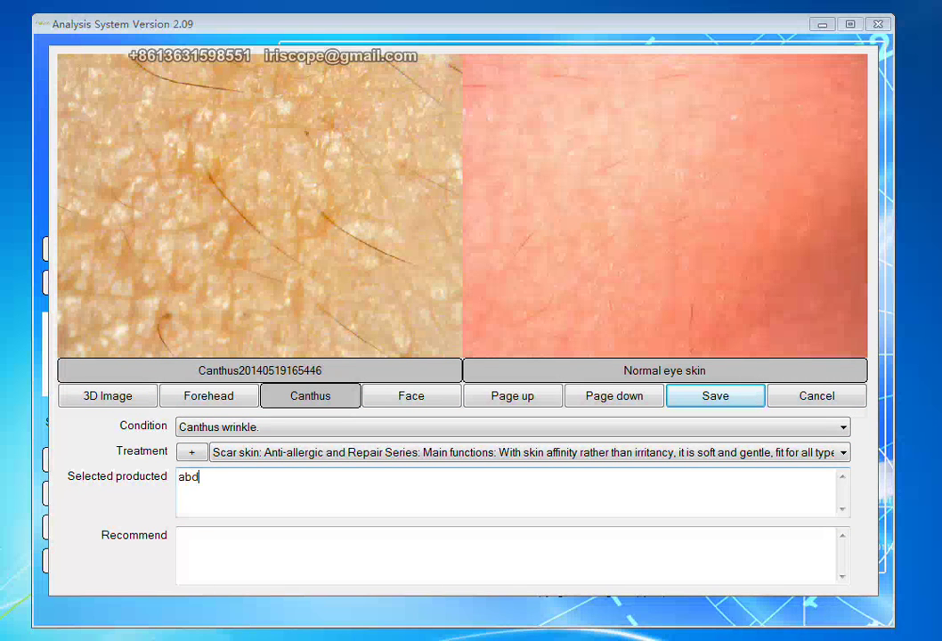
pyautogui.click(265, 535)
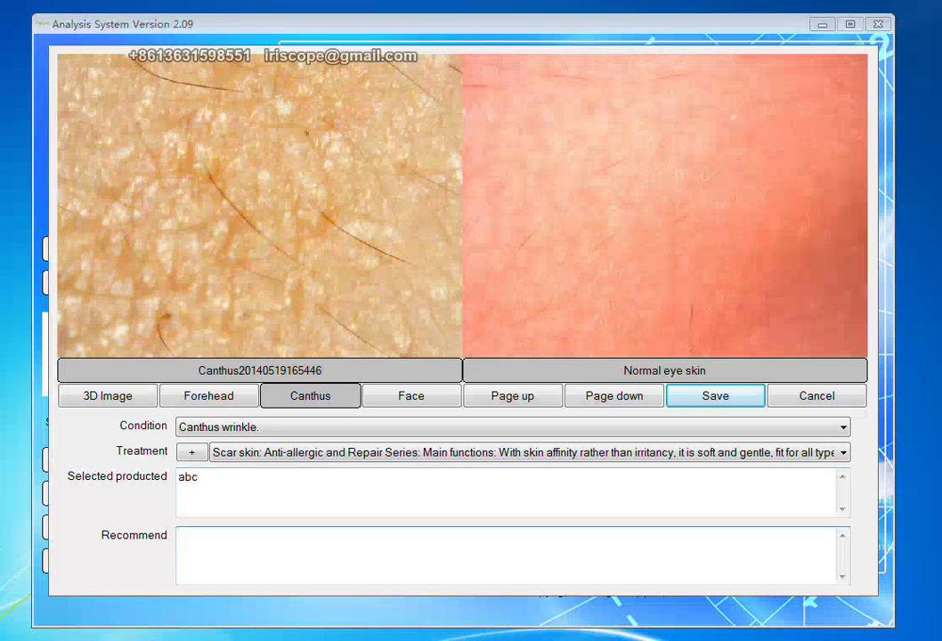
pyautogui.write('everyday')
# Record Face as 'Oily cheek skin.' and add the 'Oily skin: Oil-control and Acne Proof Series' treatment.
pyautogui.click(415, 401)
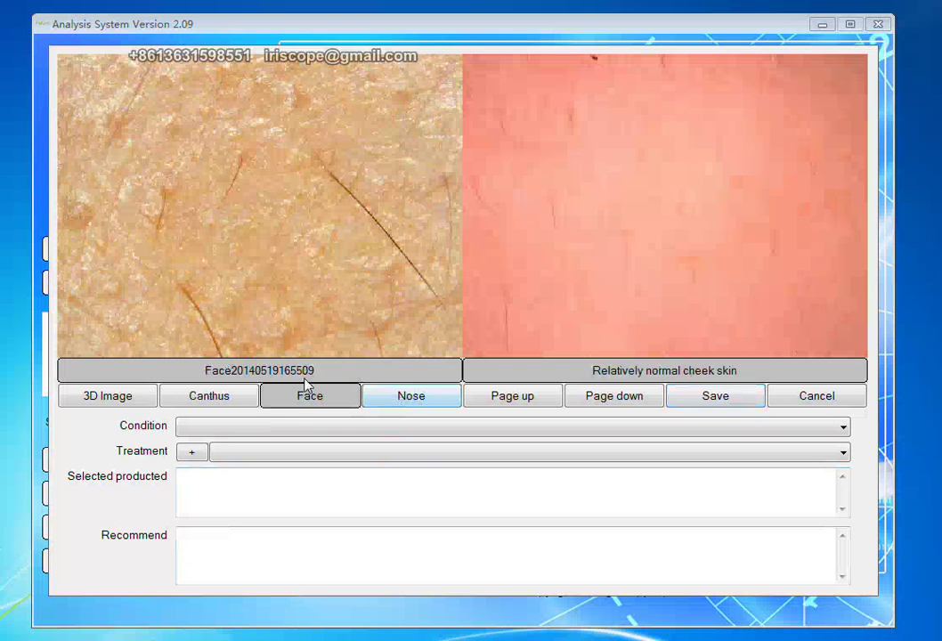
pyautogui.click(843, 428)
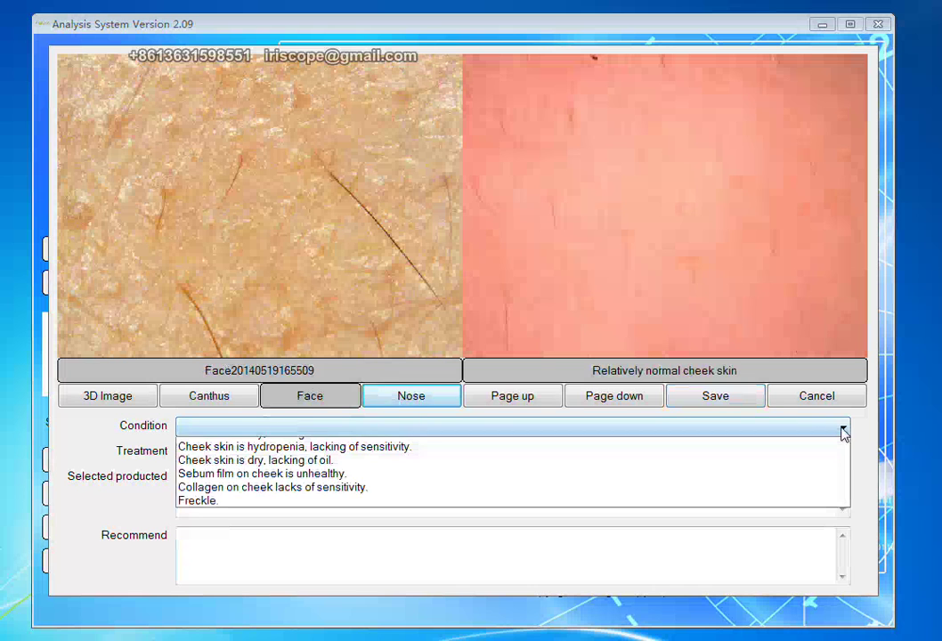
pyautogui.click(742, 460)
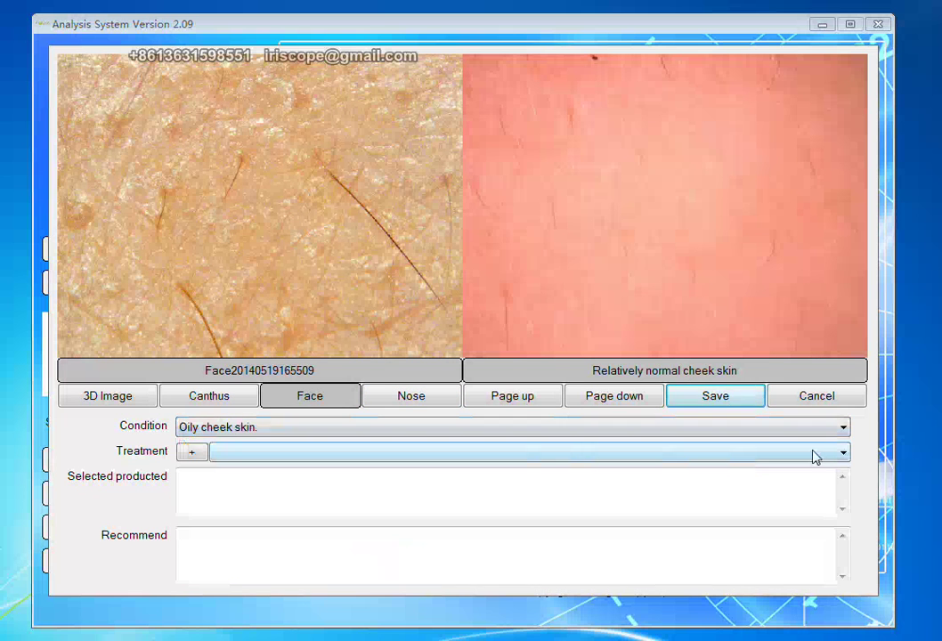
pyautogui.click(846, 453)
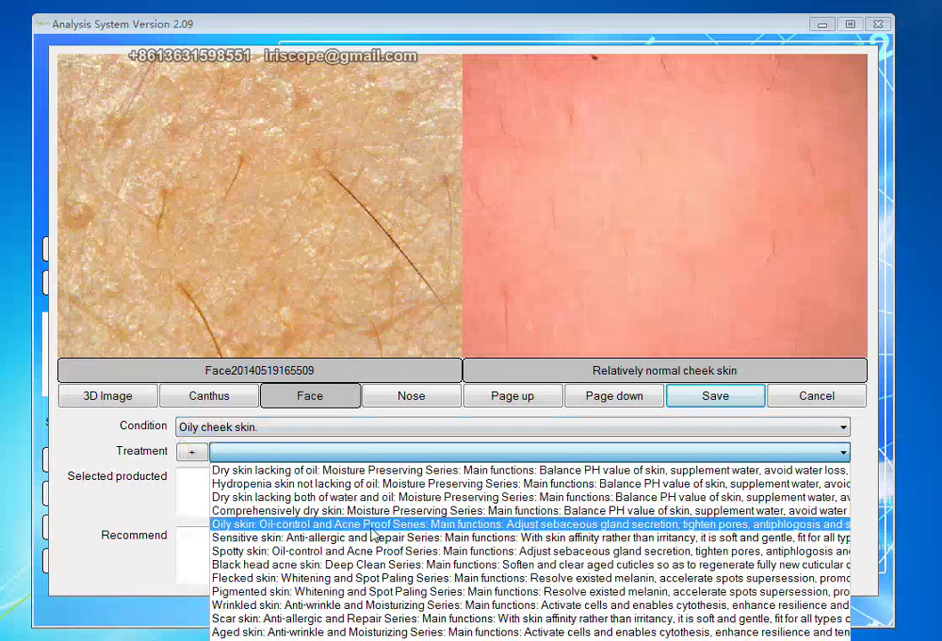
pyautogui.click(373, 529)
pyautogui.click(192, 454)
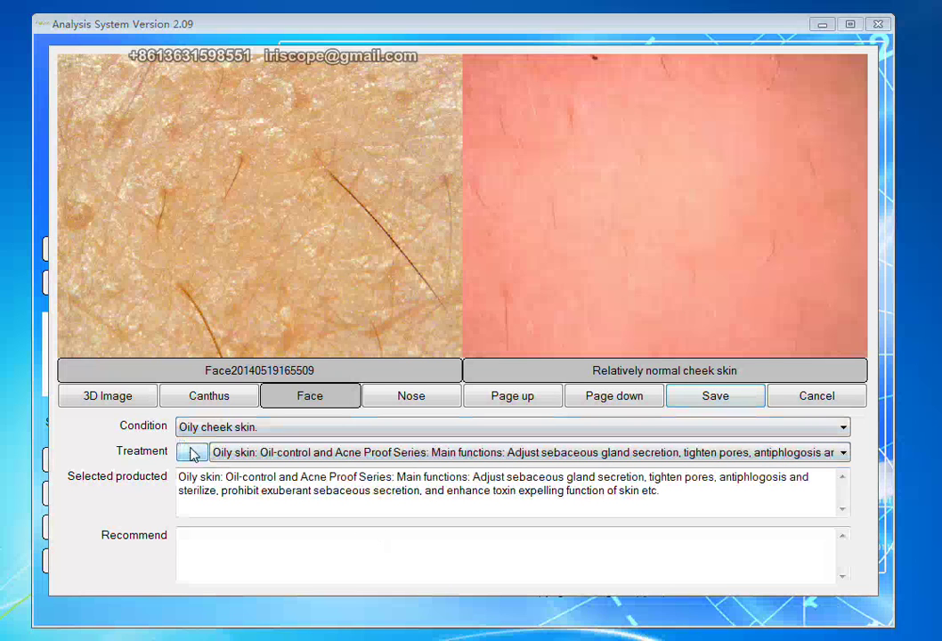